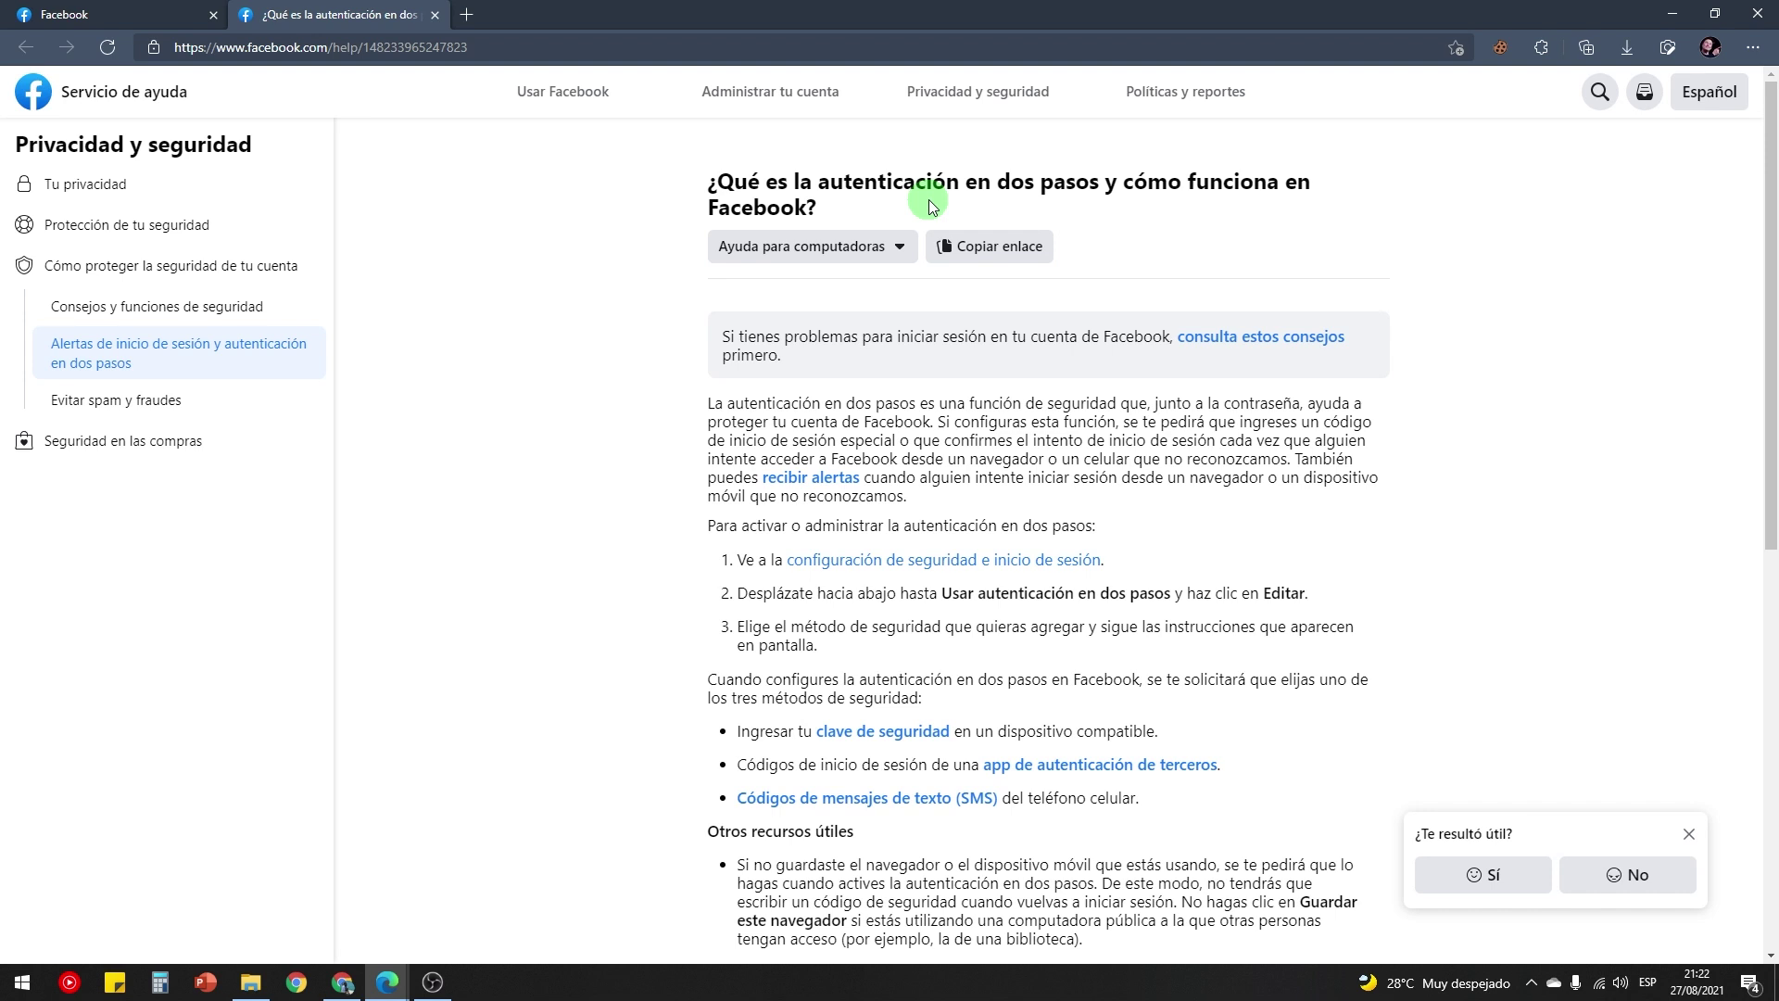
Close the help article tab, try starting two-step authentication, and dismiss the stalled dialog.
{"action": "left_click", "coordinate": [435, 15]}
{"action": "left_click", "coordinate": [879, 622]}
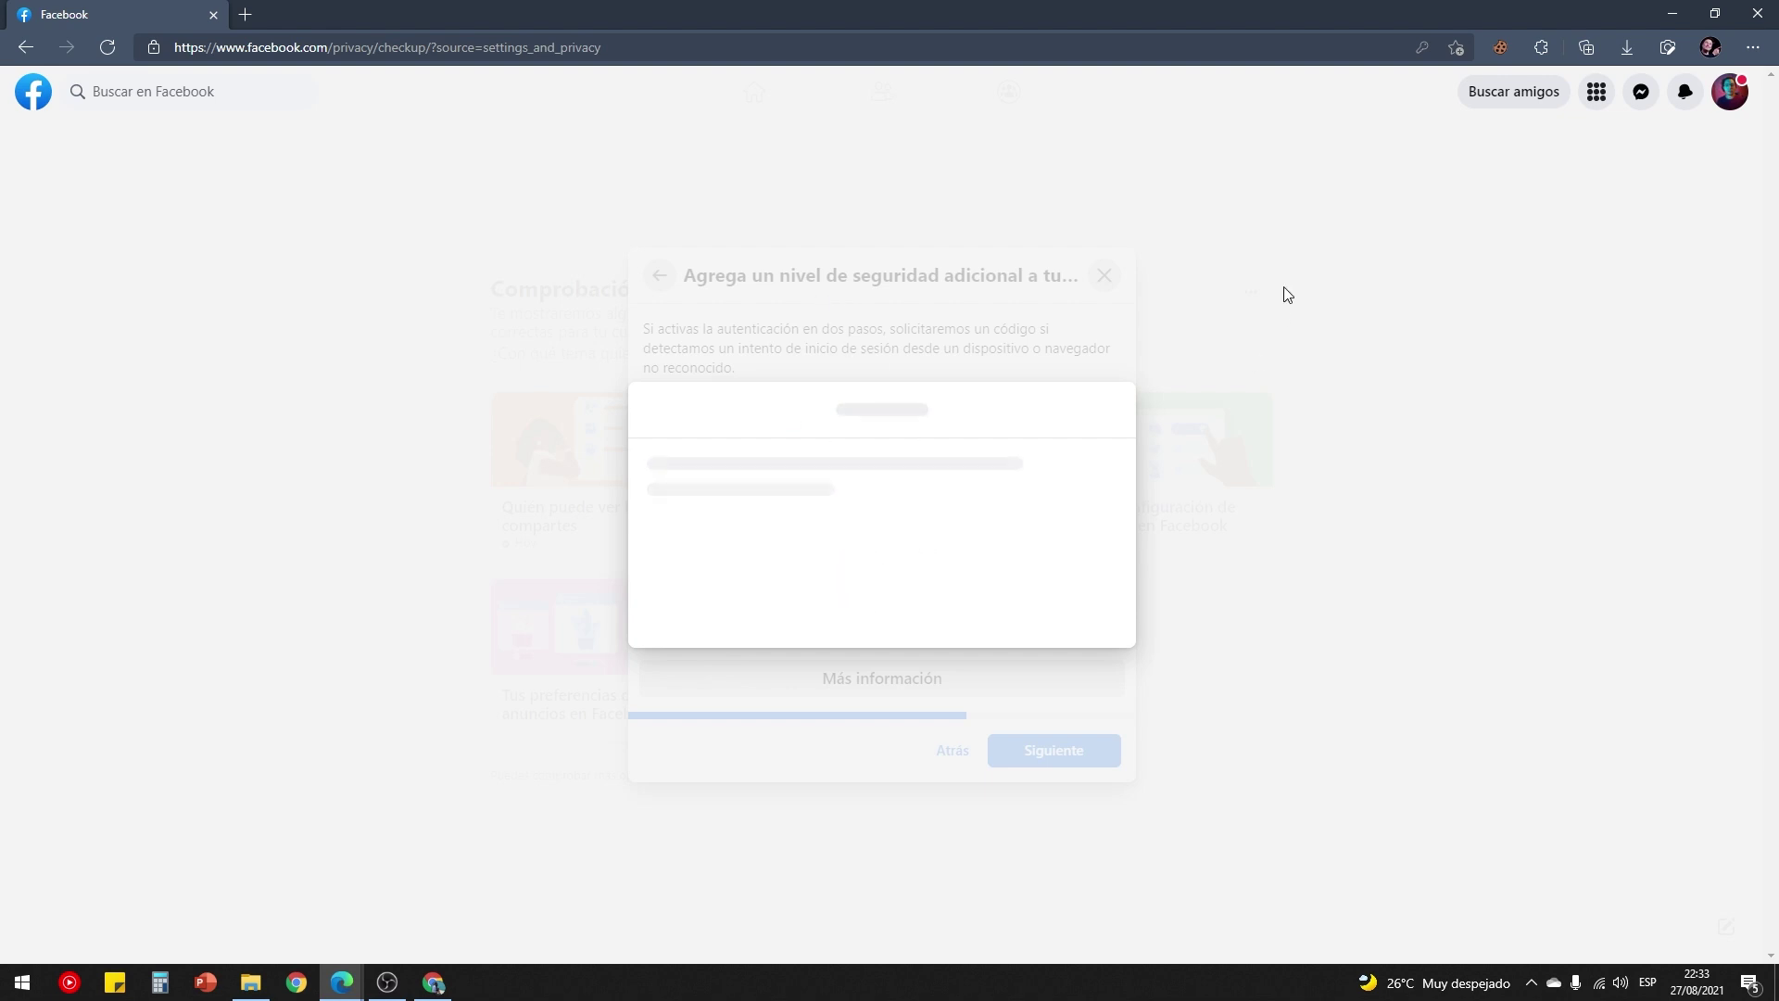
{"action": "left_click", "coordinate": [1103, 275]}
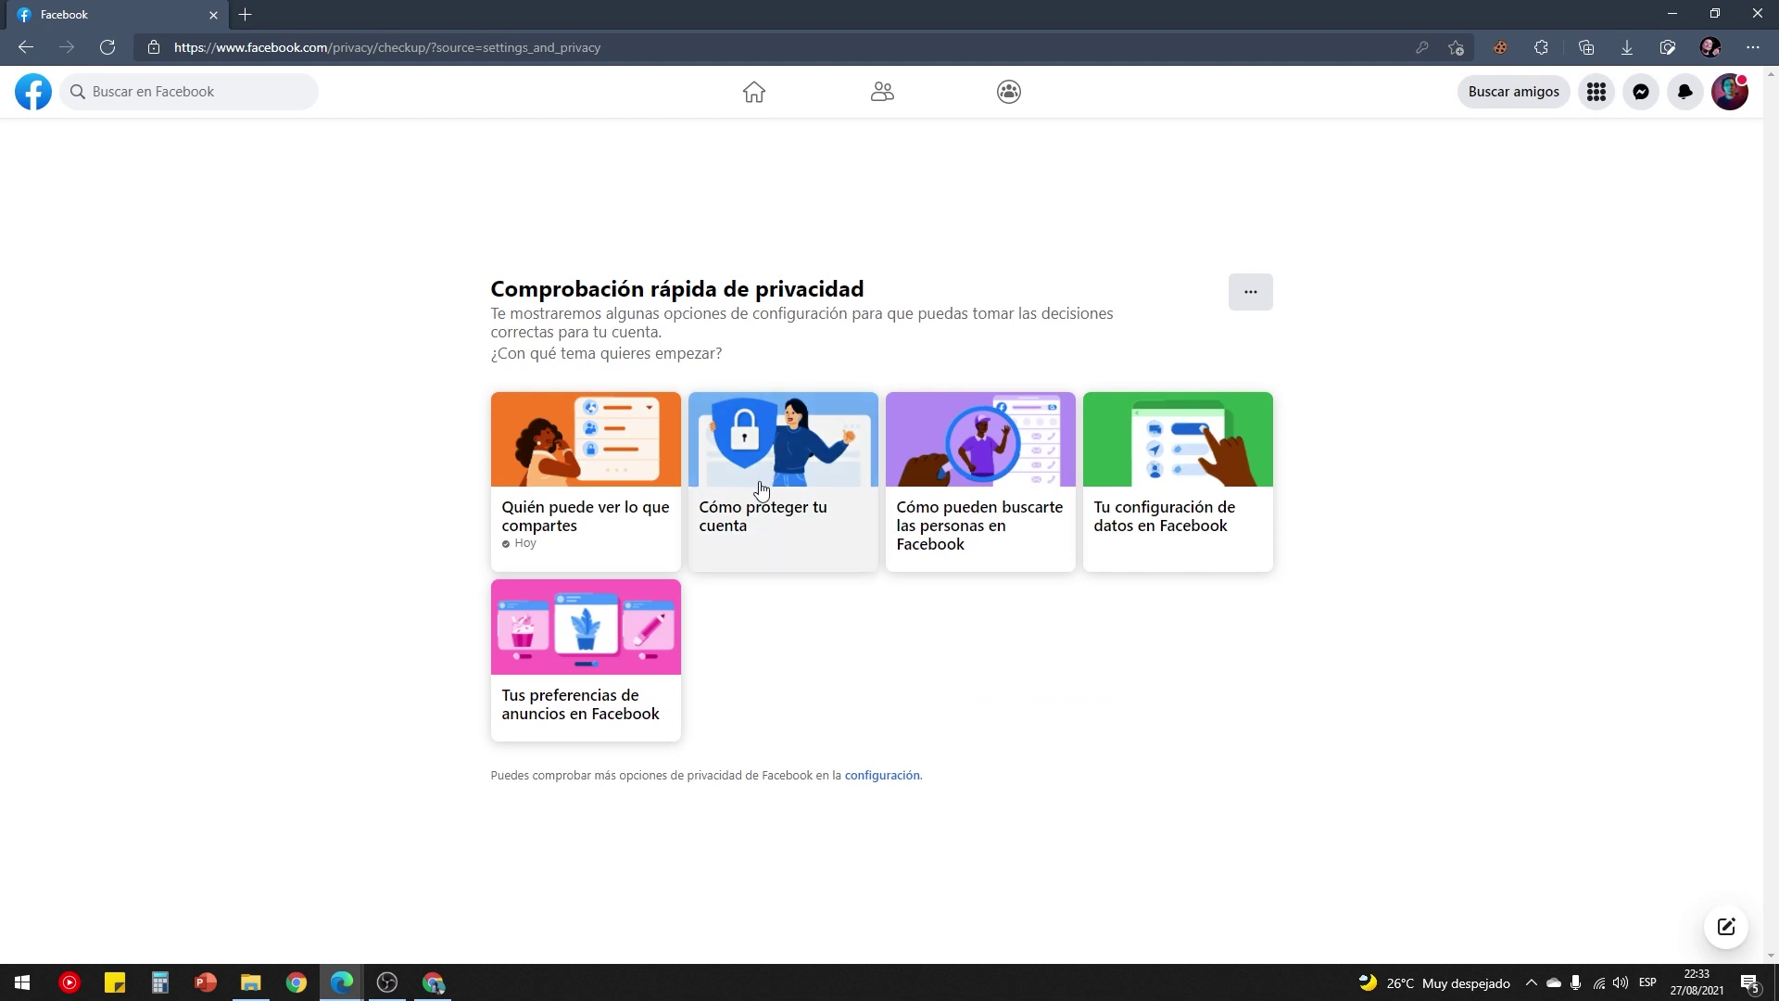
Reload the Privacy Checkup and go through 'Cómo proteger tu cuenta' to the two-step authentication start.
{"action": "left_click", "coordinate": [110, 49]}
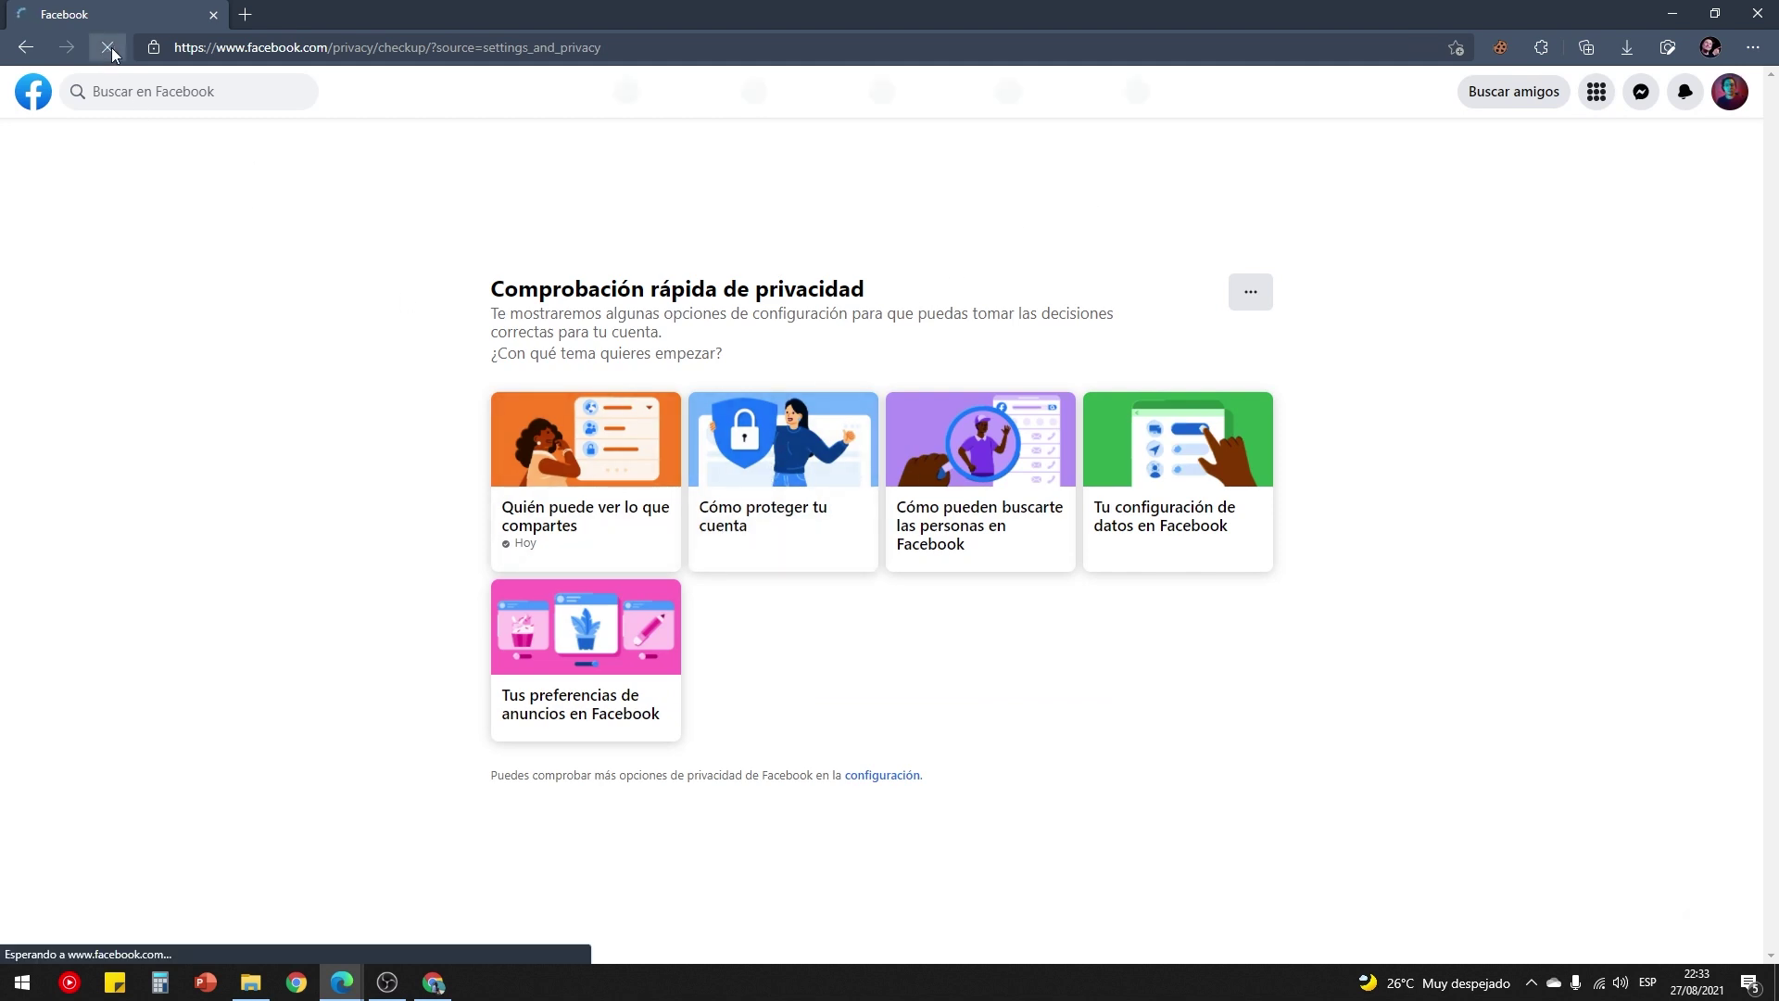
{"action": "left_click", "coordinate": [738, 471]}
{"action": "left_click", "coordinate": [1112, 747]}
{"action": "left_click", "coordinate": [1038, 703]}
{"action": "left_click", "coordinate": [849, 624]}
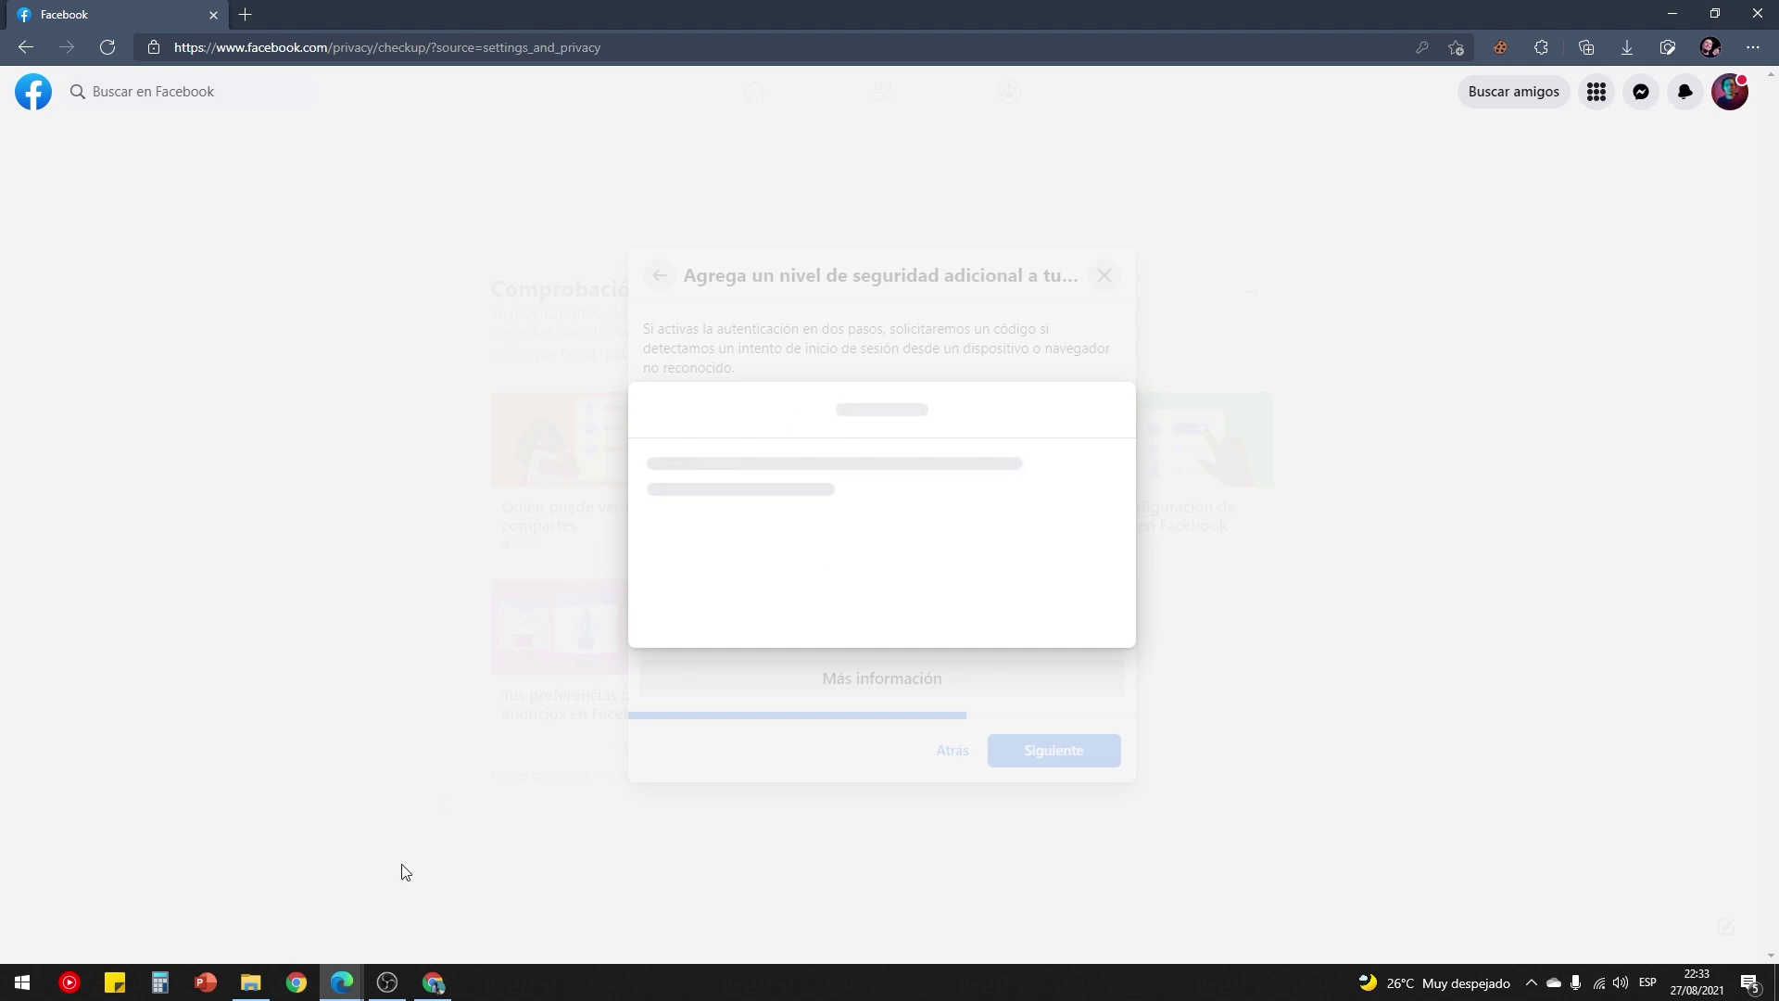
Continue in Chrome and close the two-step authentication popup and the security dialog.
{"action": "left_click", "coordinate": [434, 982]}
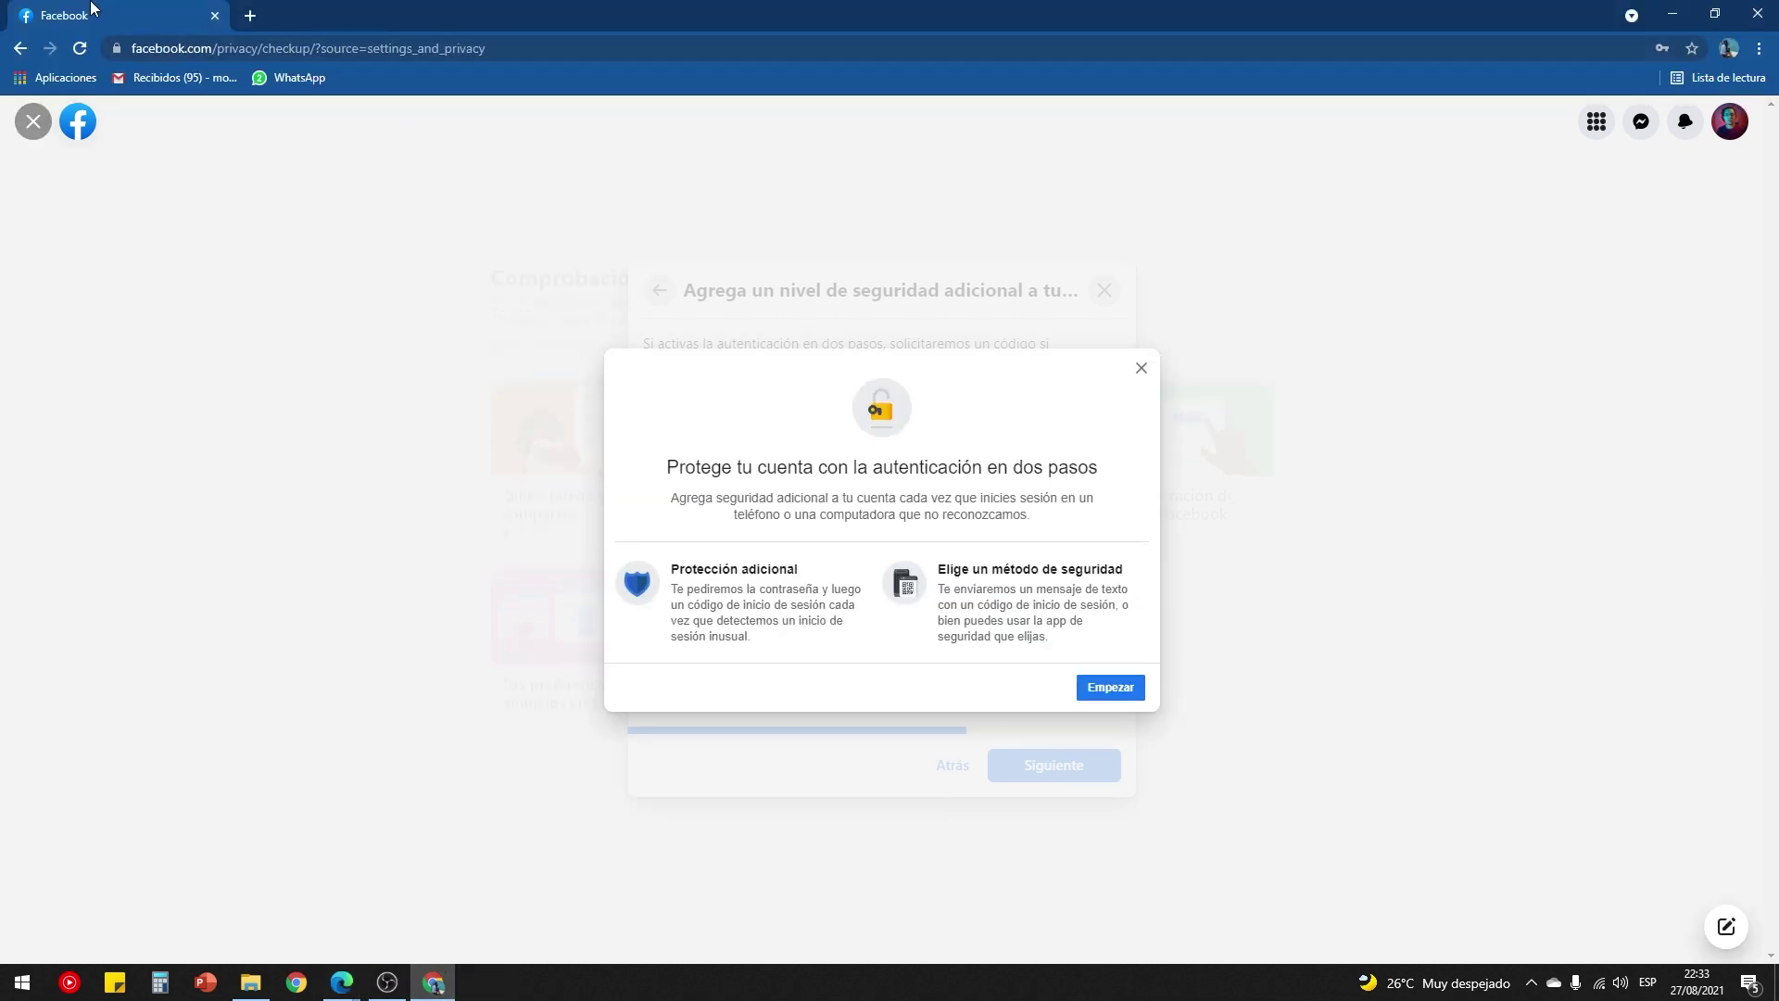
{"action": "left_click", "coordinate": [1143, 370]}
{"action": "left_click", "coordinate": [1105, 290]}
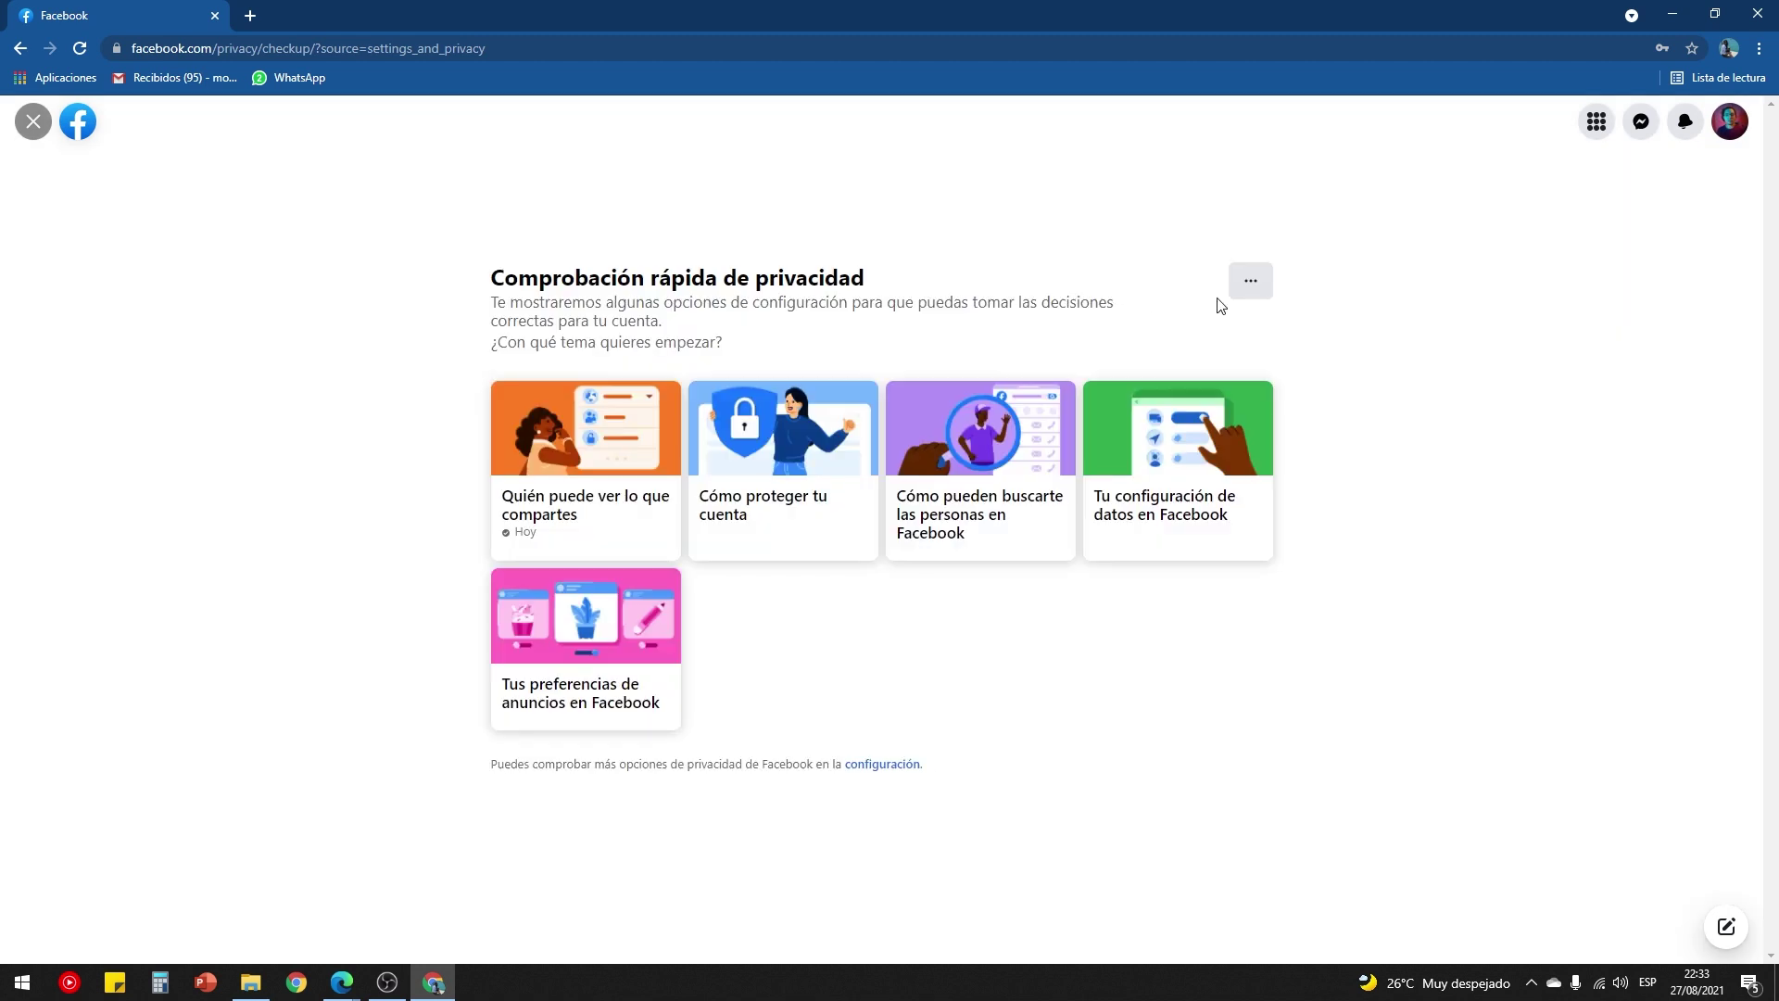
Reopen 'Cómo proteger tu cuenta', pass the intro and password steps, and start two-step authentication.
{"action": "left_click", "coordinate": [781, 443]}
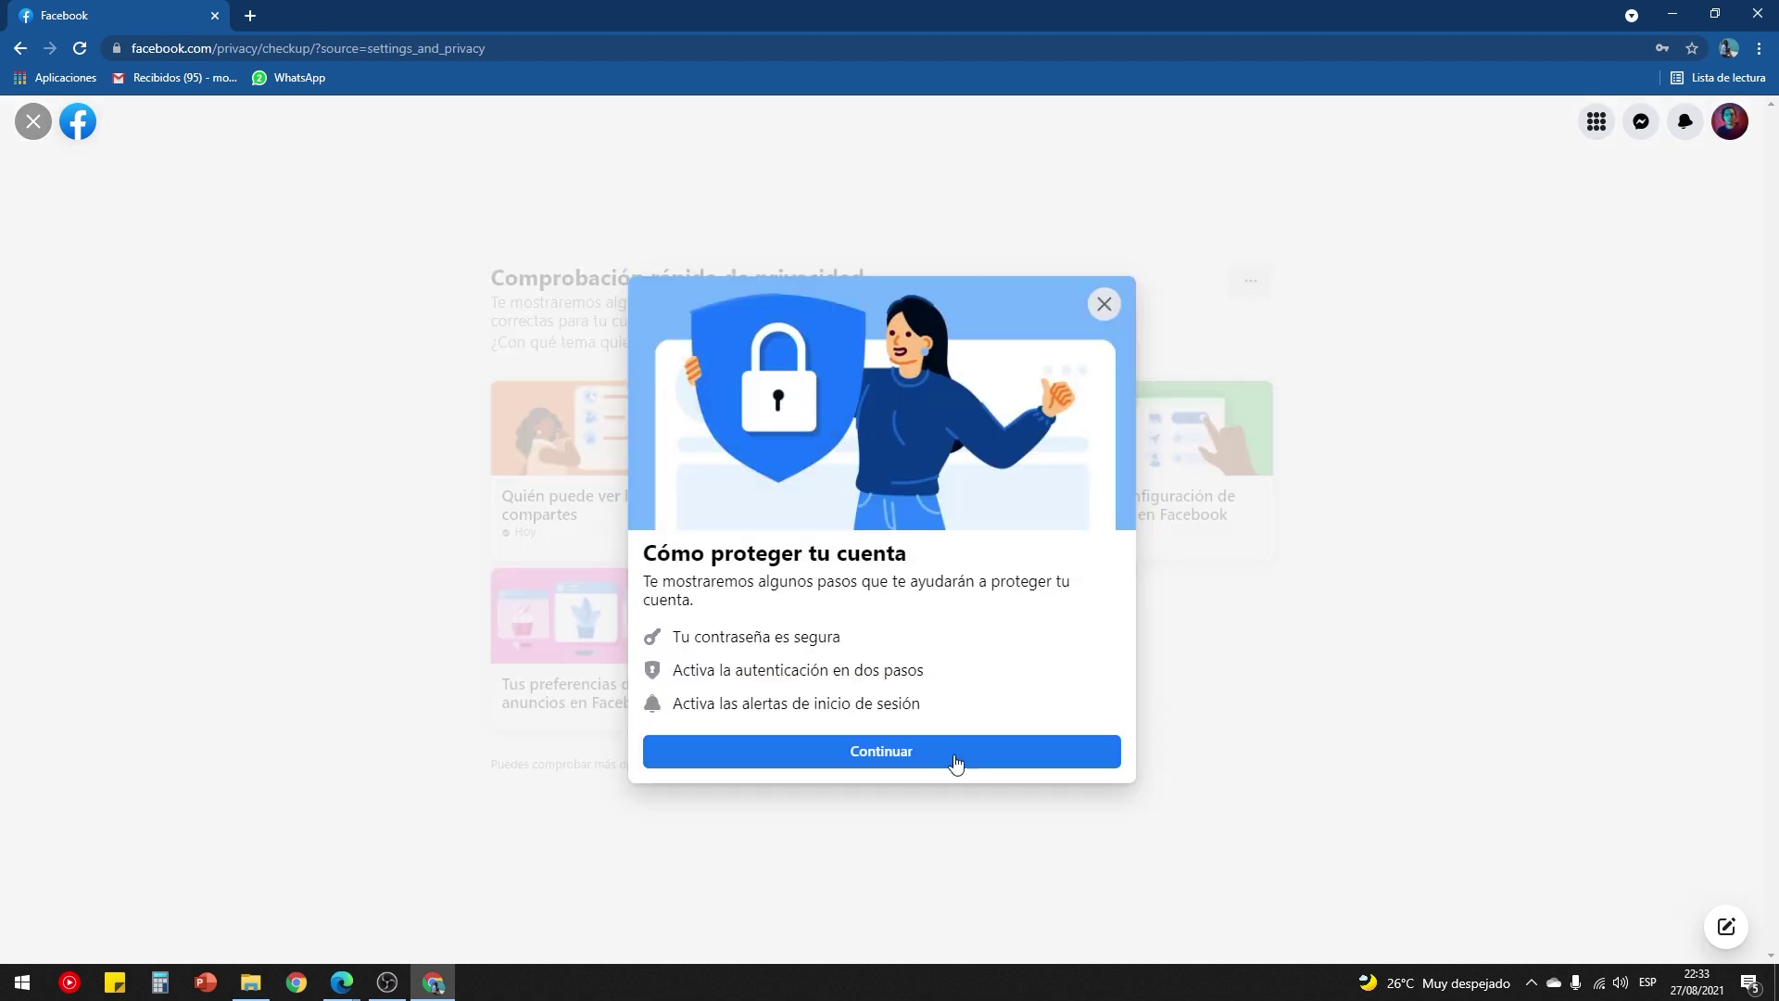
{"action": "left_click", "coordinate": [920, 750]}
{"action": "left_click", "coordinate": [1028, 707]}
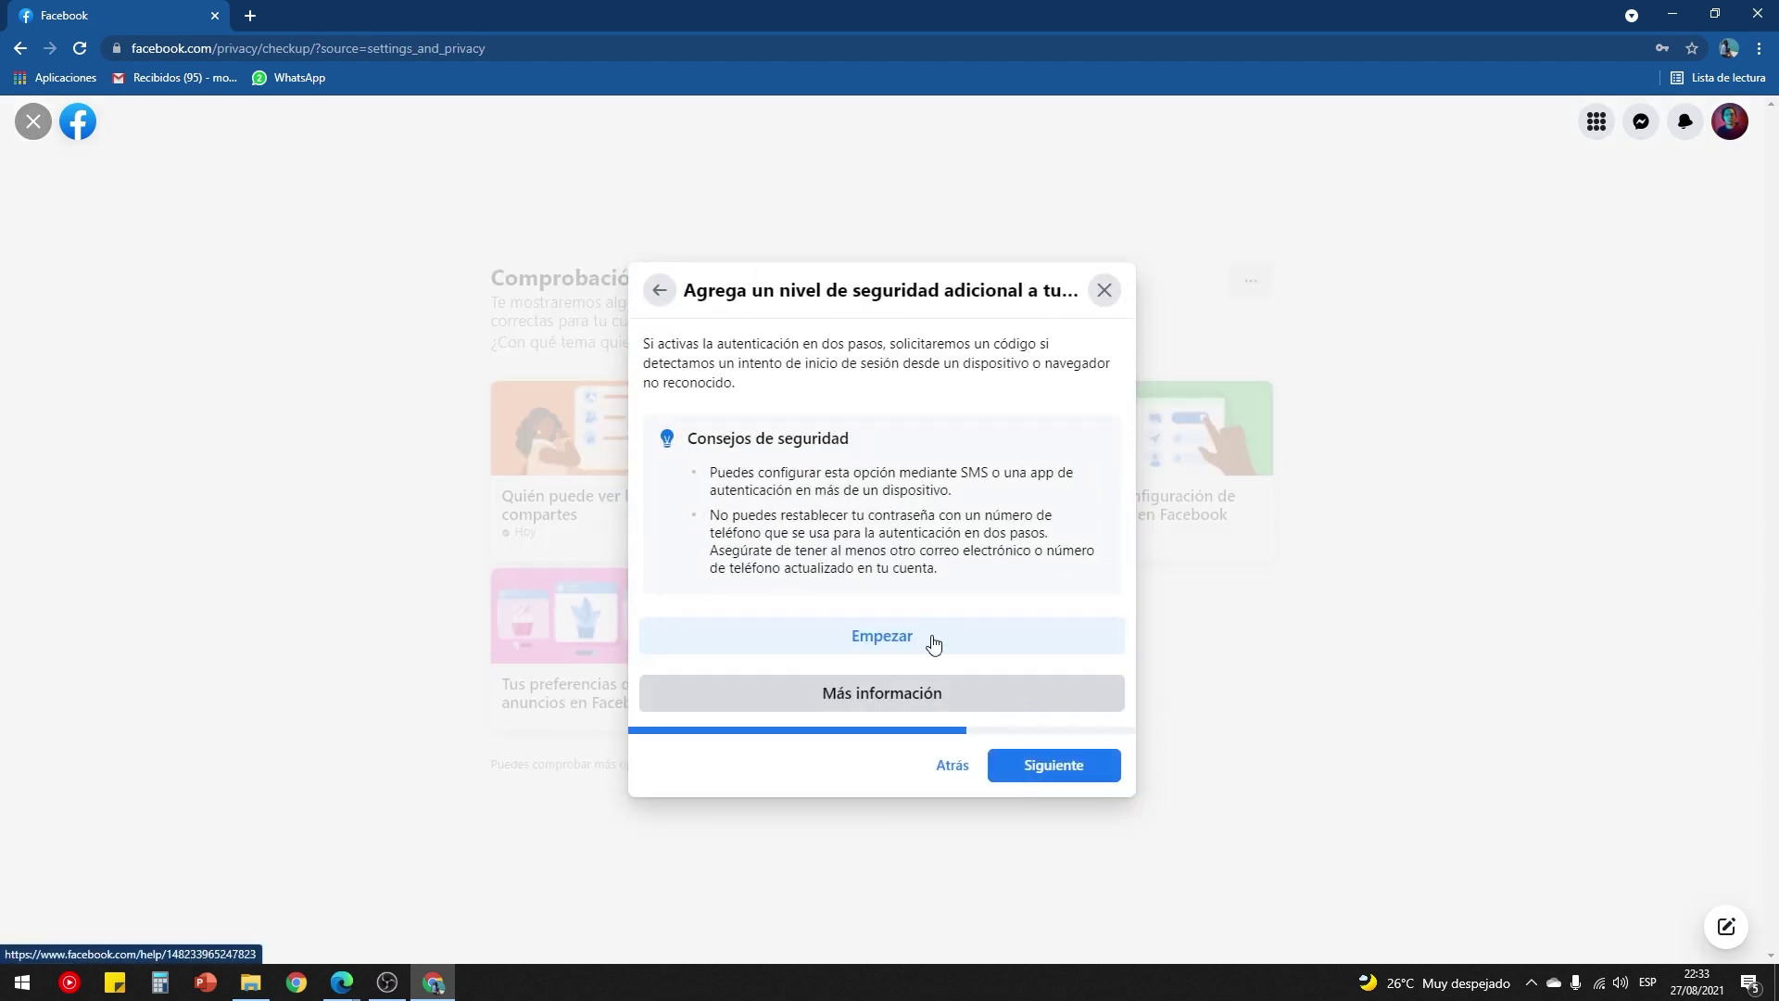
{"action": "left_click_drag", "start_coordinate": [720, 346], "coordinate": [879, 345]}
{"action": "left_click", "coordinate": [897, 635]}
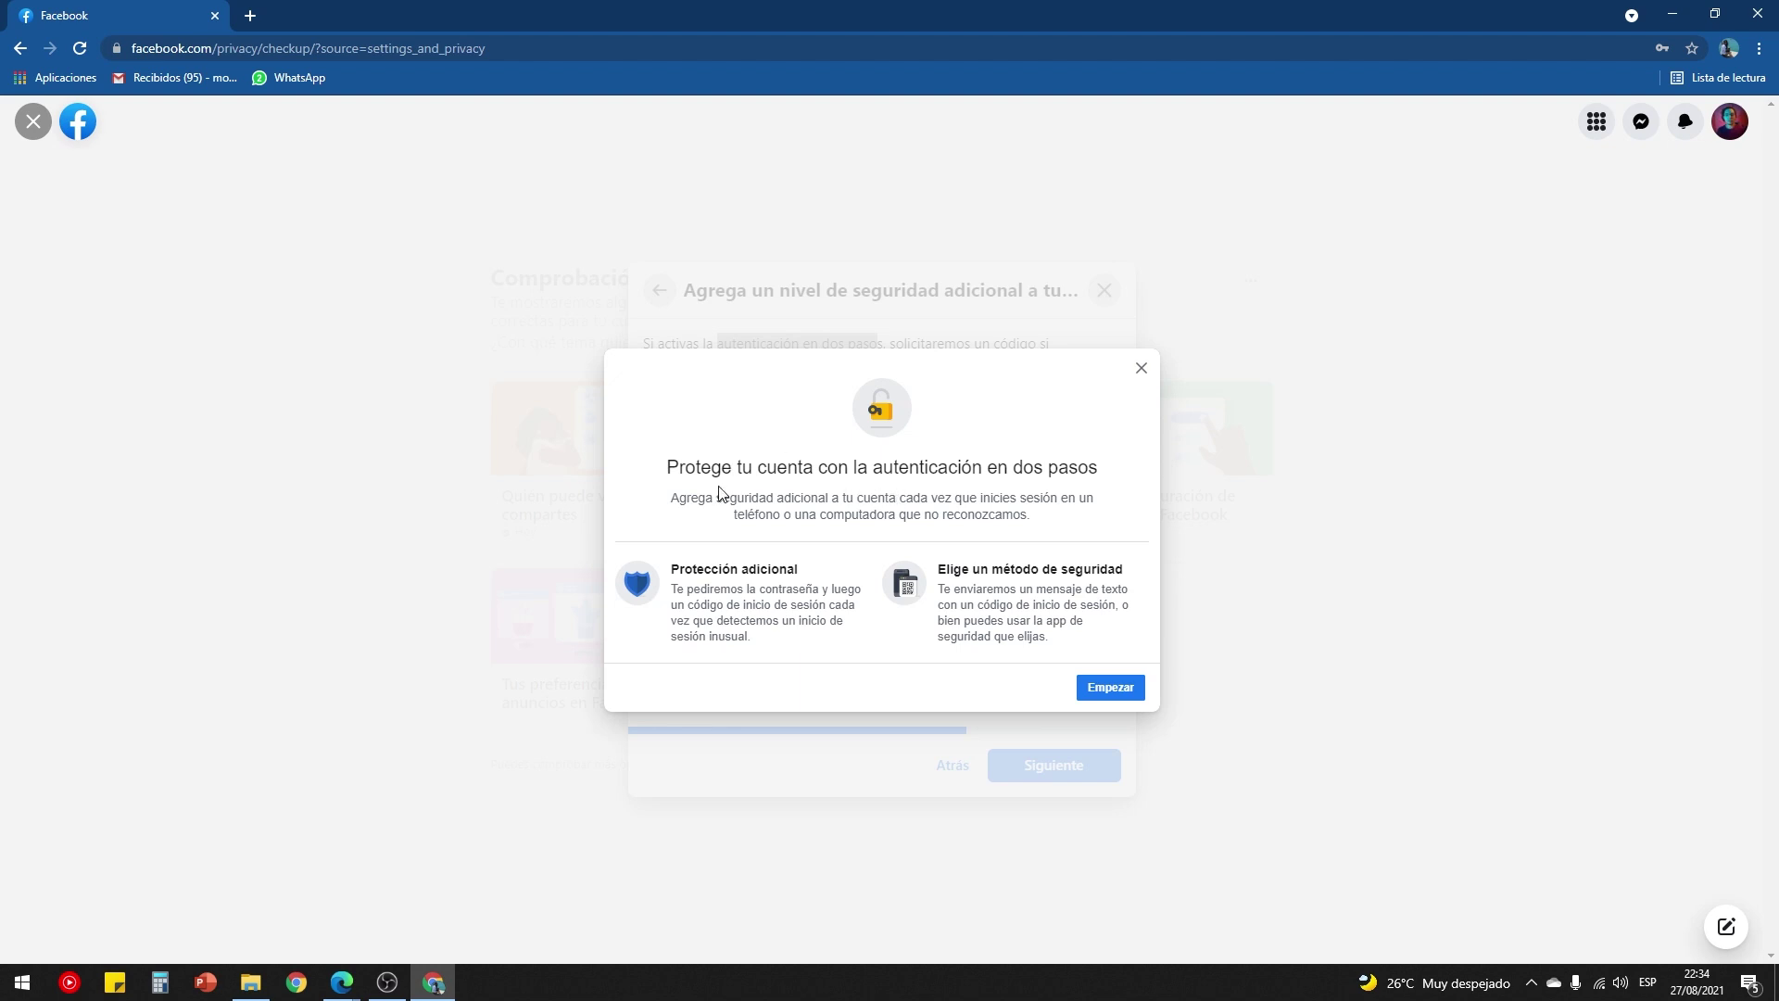
{"action": "left_click_drag", "start_coordinate": [668, 470], "coordinate": [1095, 476]}
Choose 'Mensaje de texto (SMS)' as the two-step security method and confirm it.
{"action": "left_click", "coordinate": [1092, 686]}
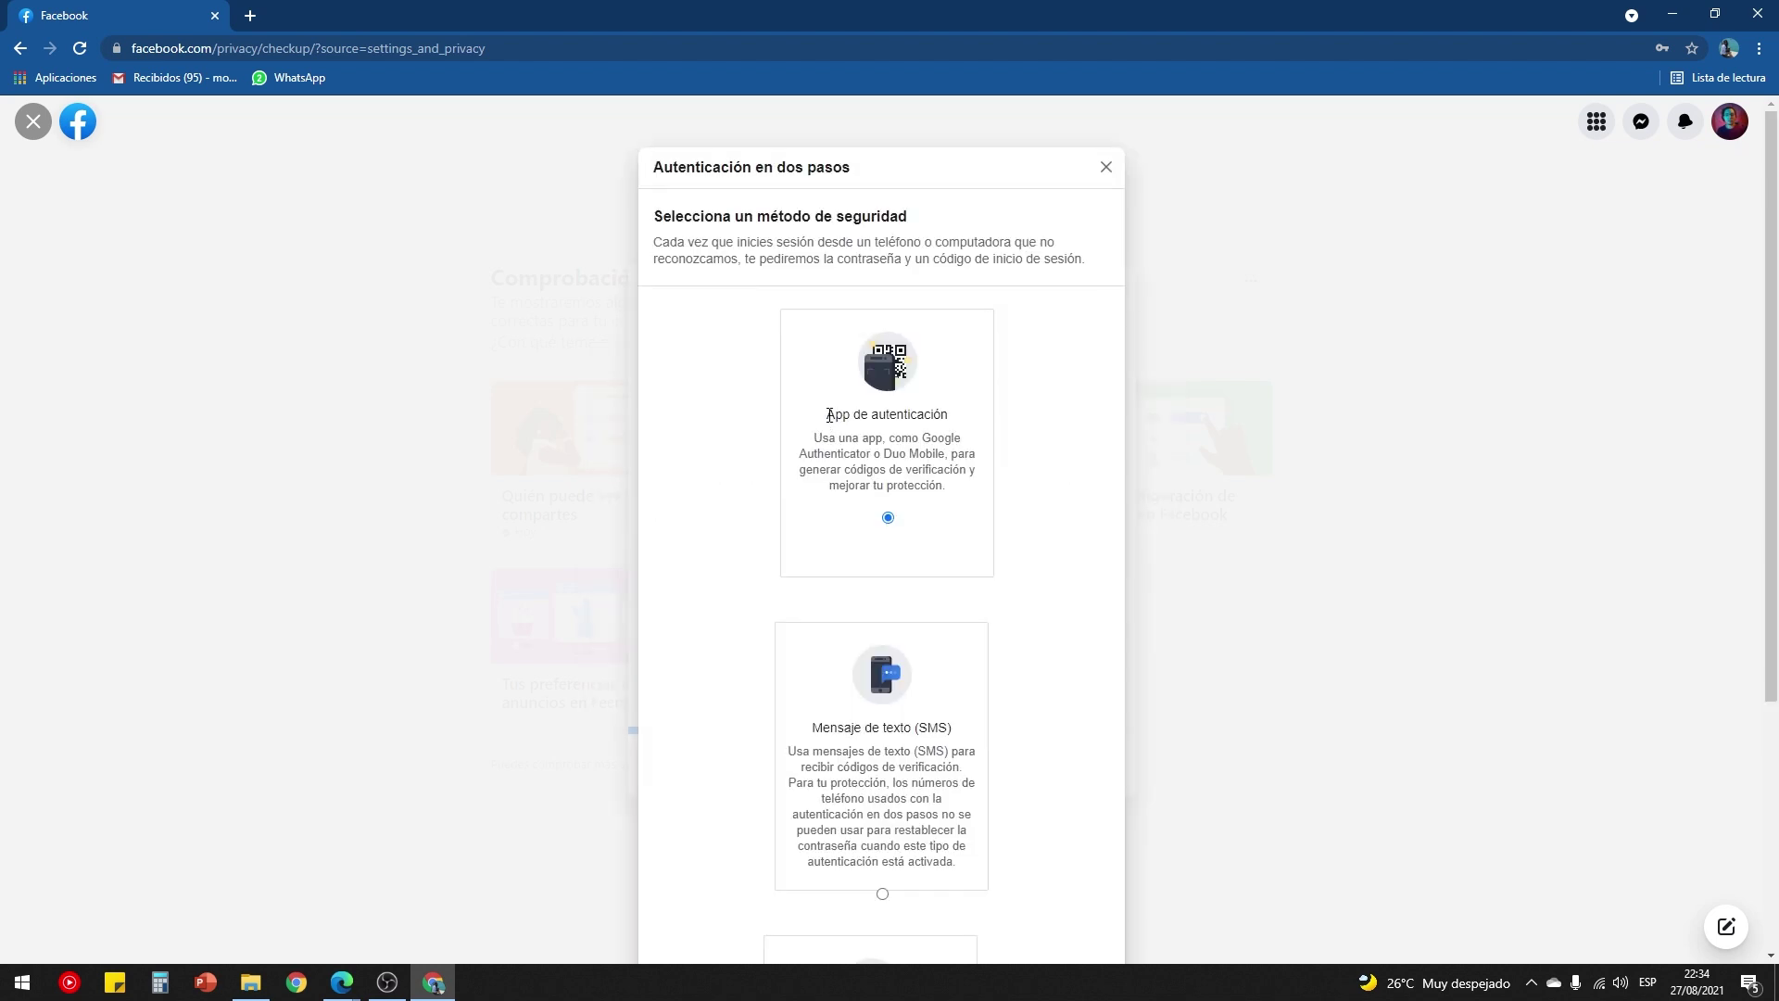
{"action": "scroll", "coordinate": [953, 431], "scroll_direction": "down", "scroll_amount": 2}
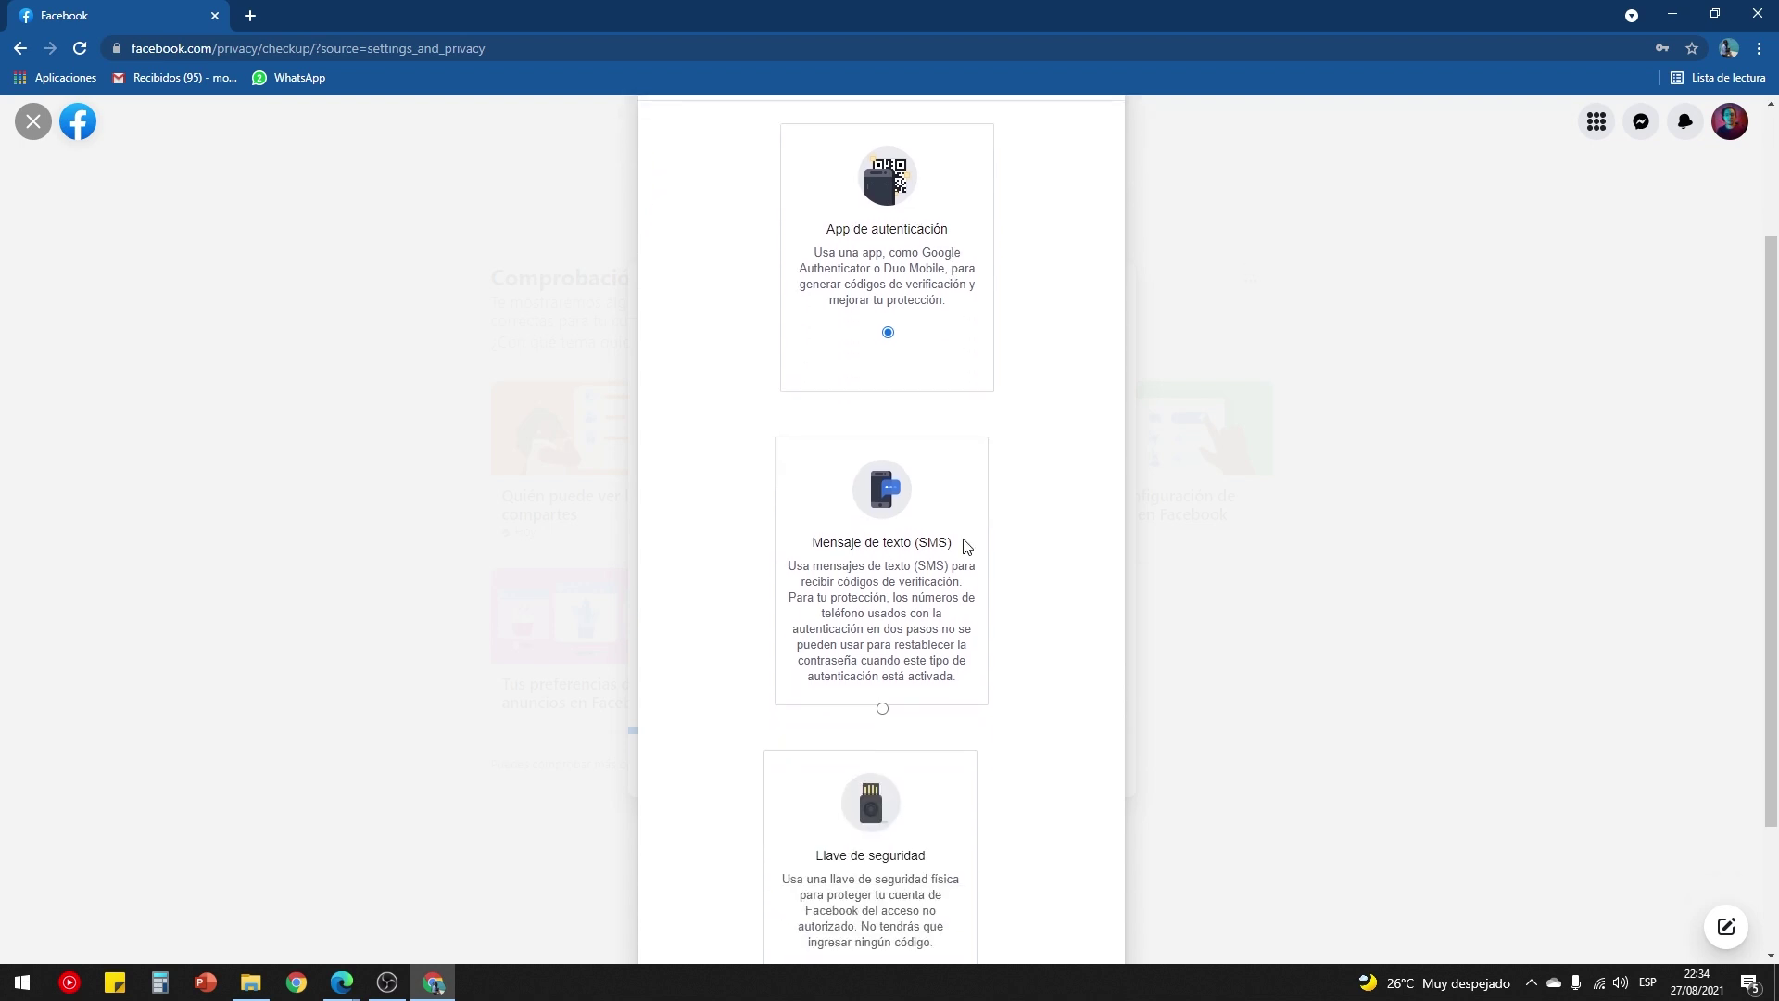
{"action": "scroll", "coordinate": [928, 550], "scroll_direction": "down", "scroll_amount": 1}
{"action": "scroll", "coordinate": [929, 550], "scroll_direction": "down", "scroll_amount": 1}
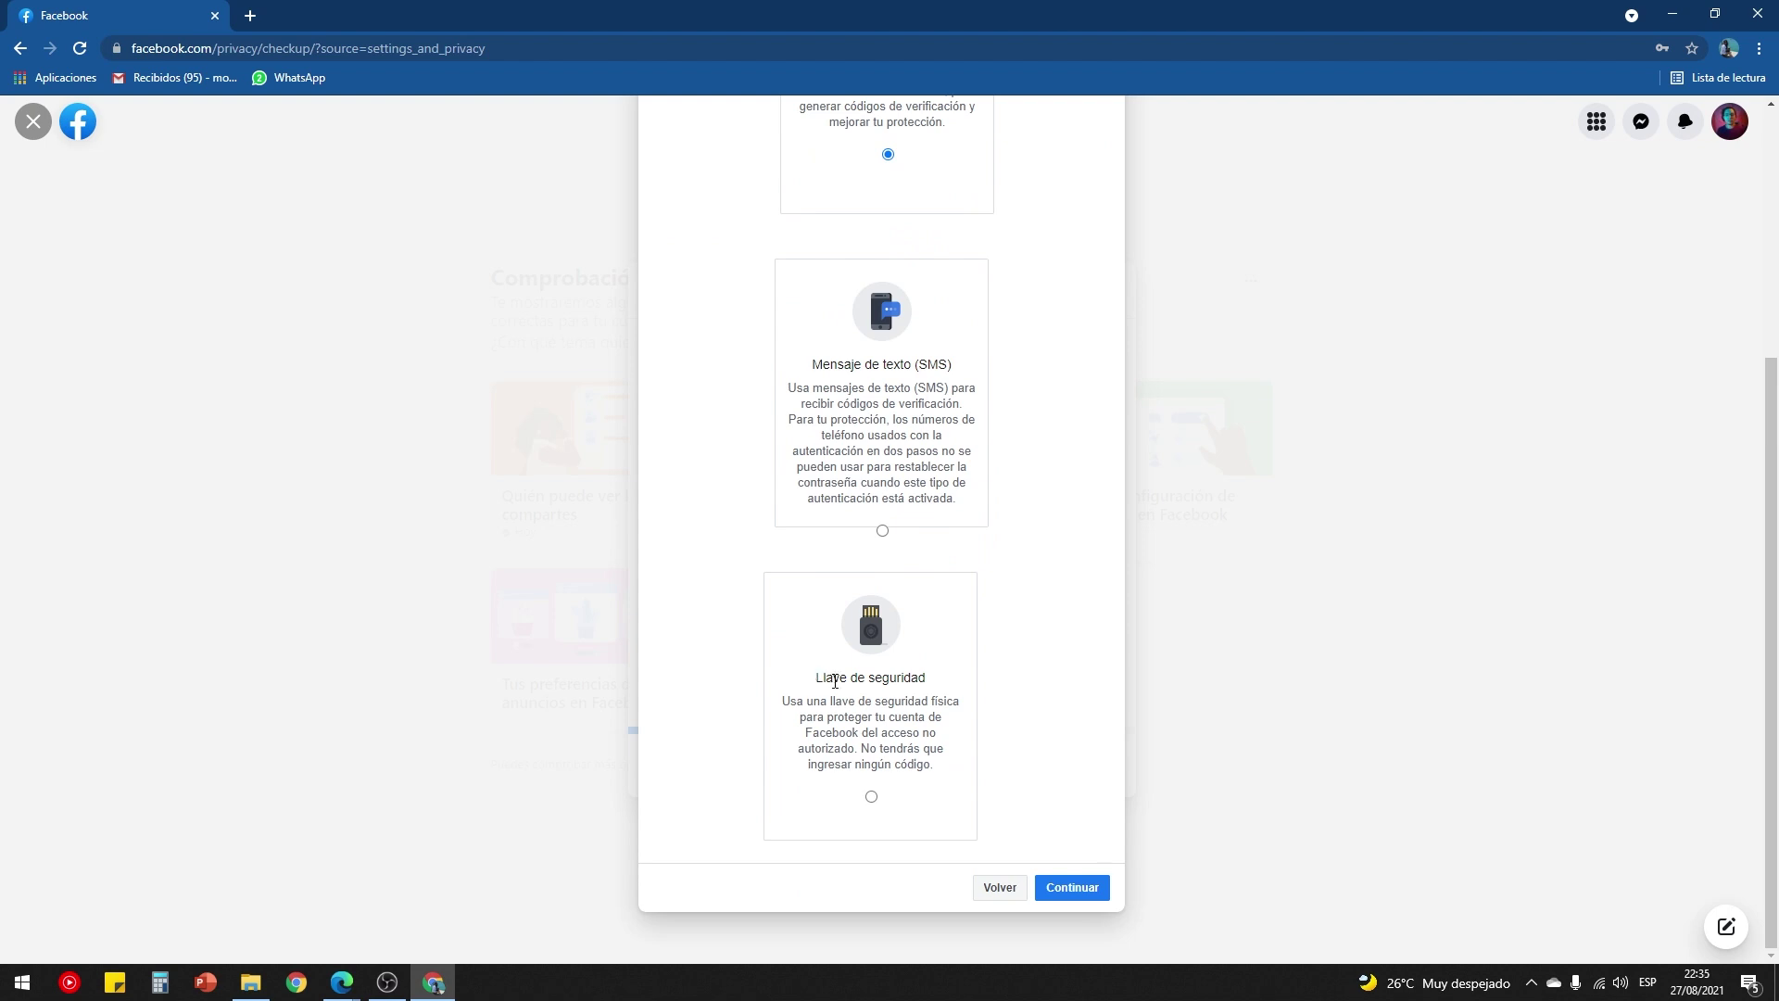
{"action": "scroll", "coordinate": [835, 681], "scroll_direction": "up", "scroll_amount": 2}
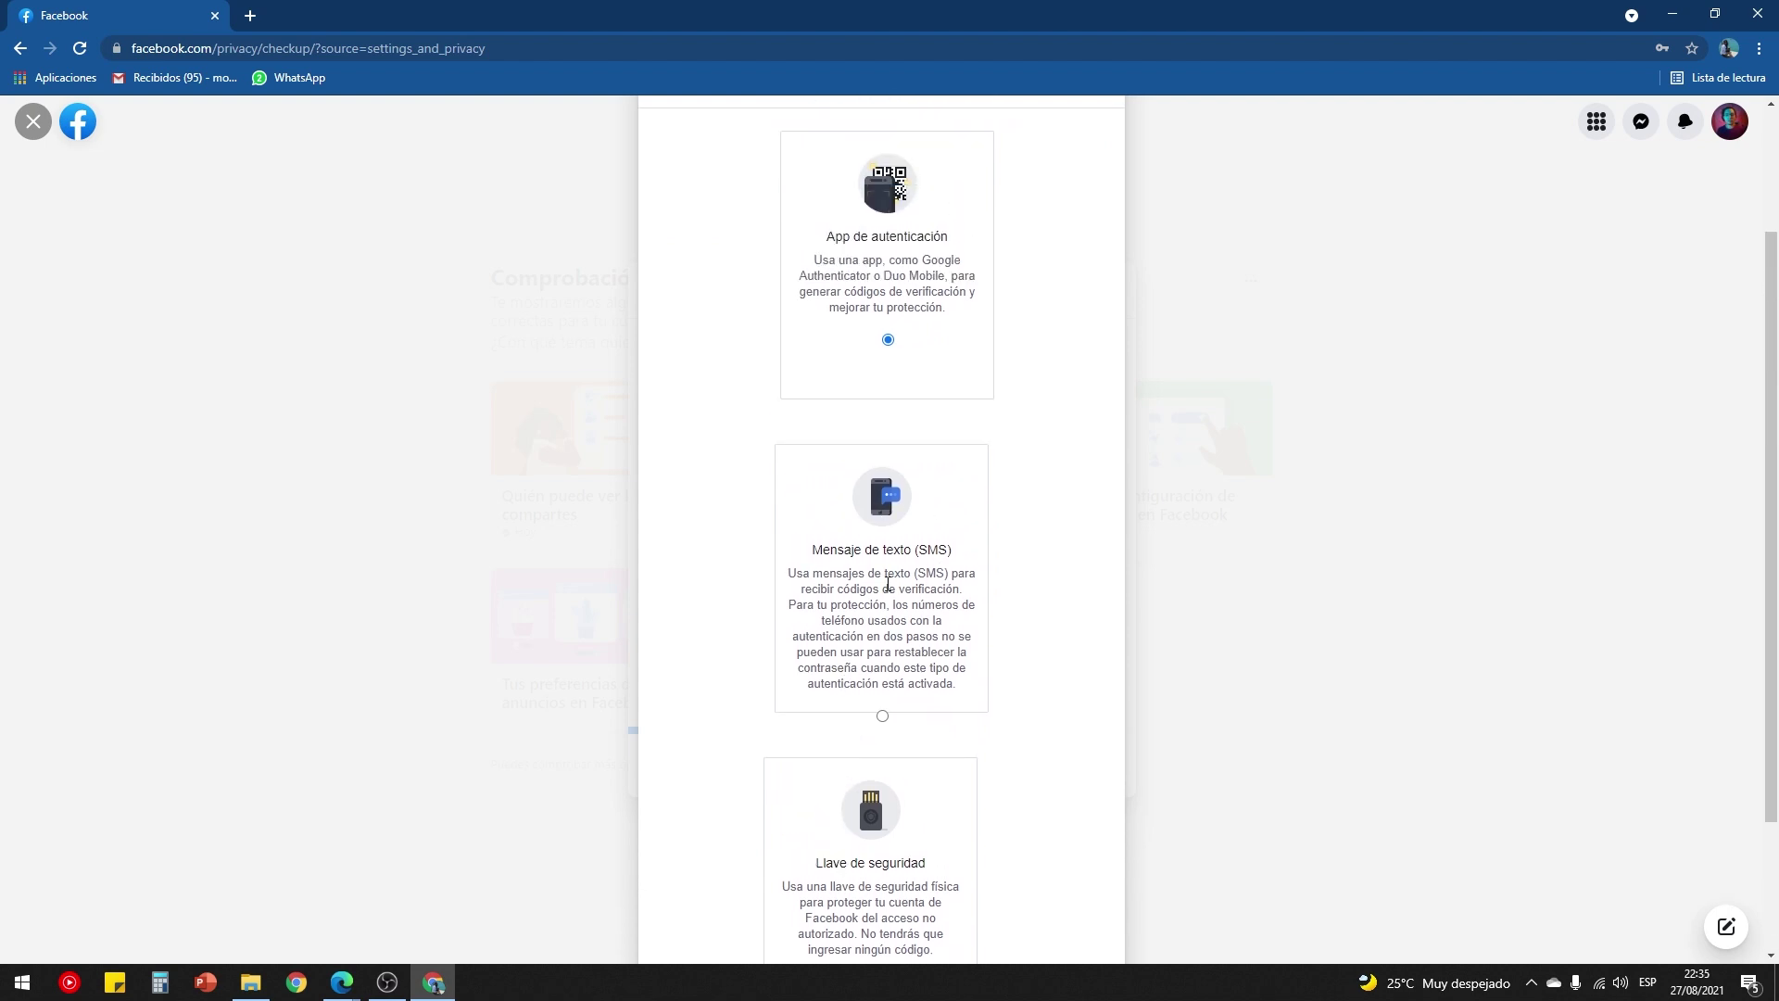
{"action": "left_click", "coordinate": [882, 716]}
{"action": "scroll", "coordinate": [900, 677], "scroll_direction": "down", "scroll_amount": 2}
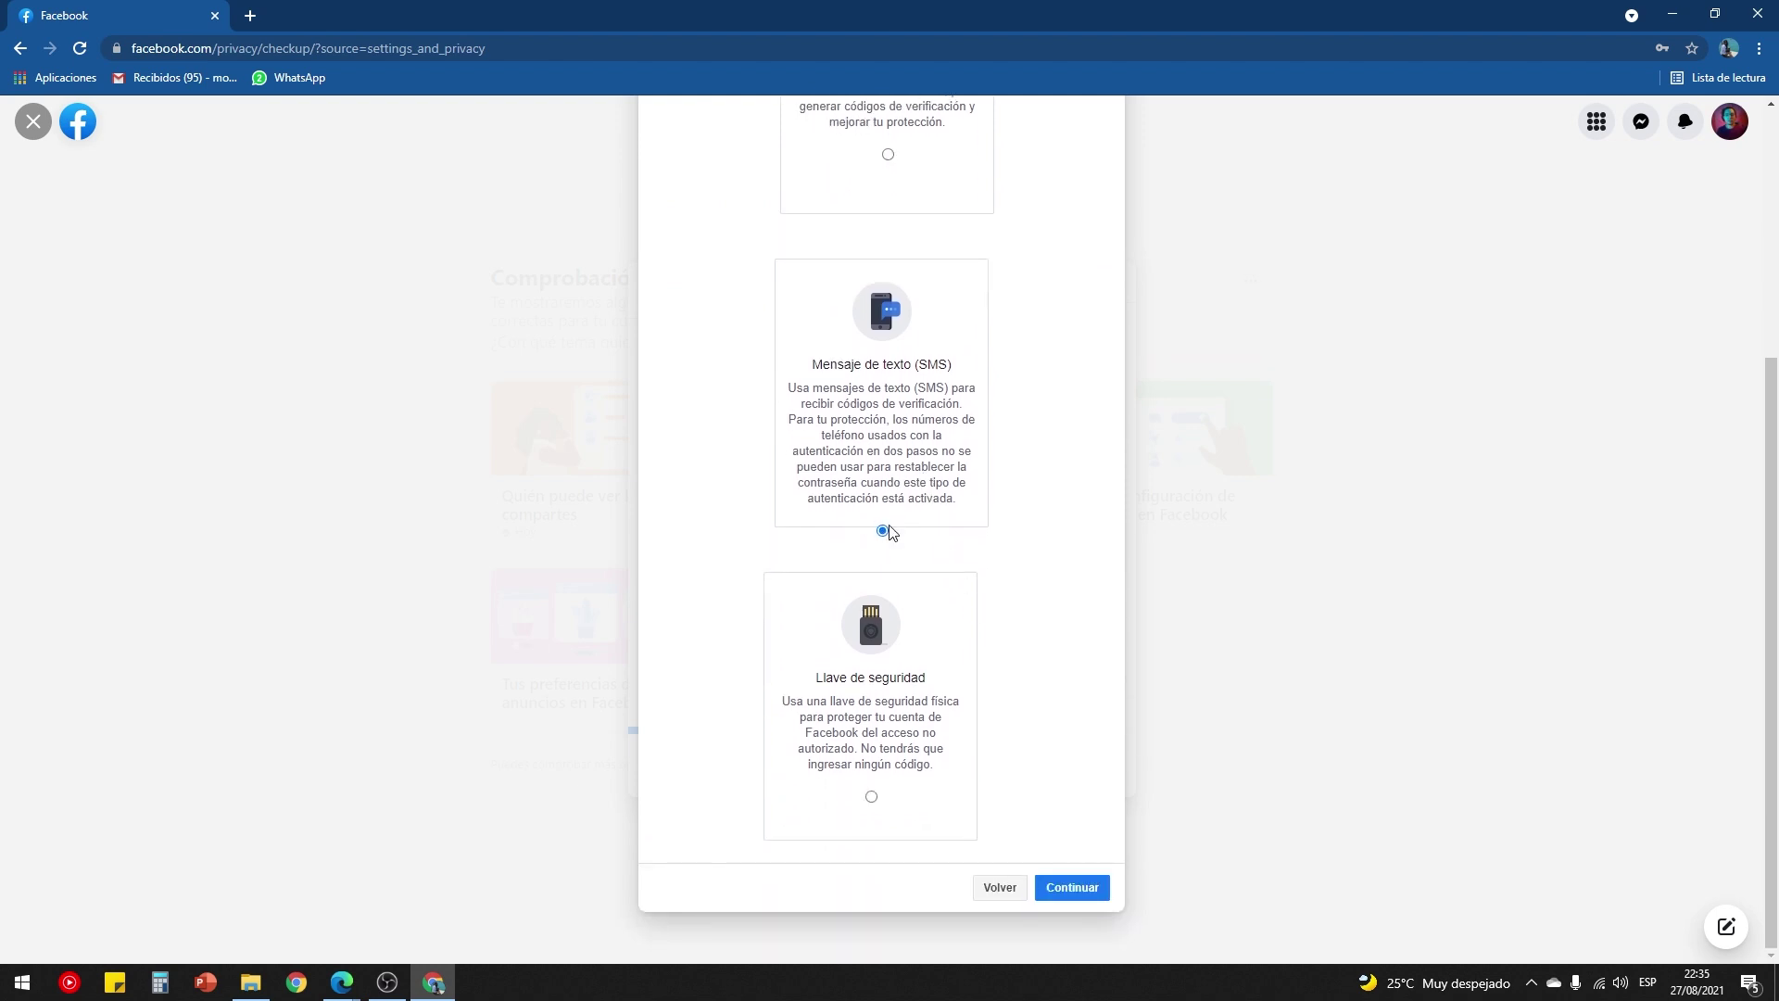
{"action": "left_click", "coordinate": [1068, 892]}
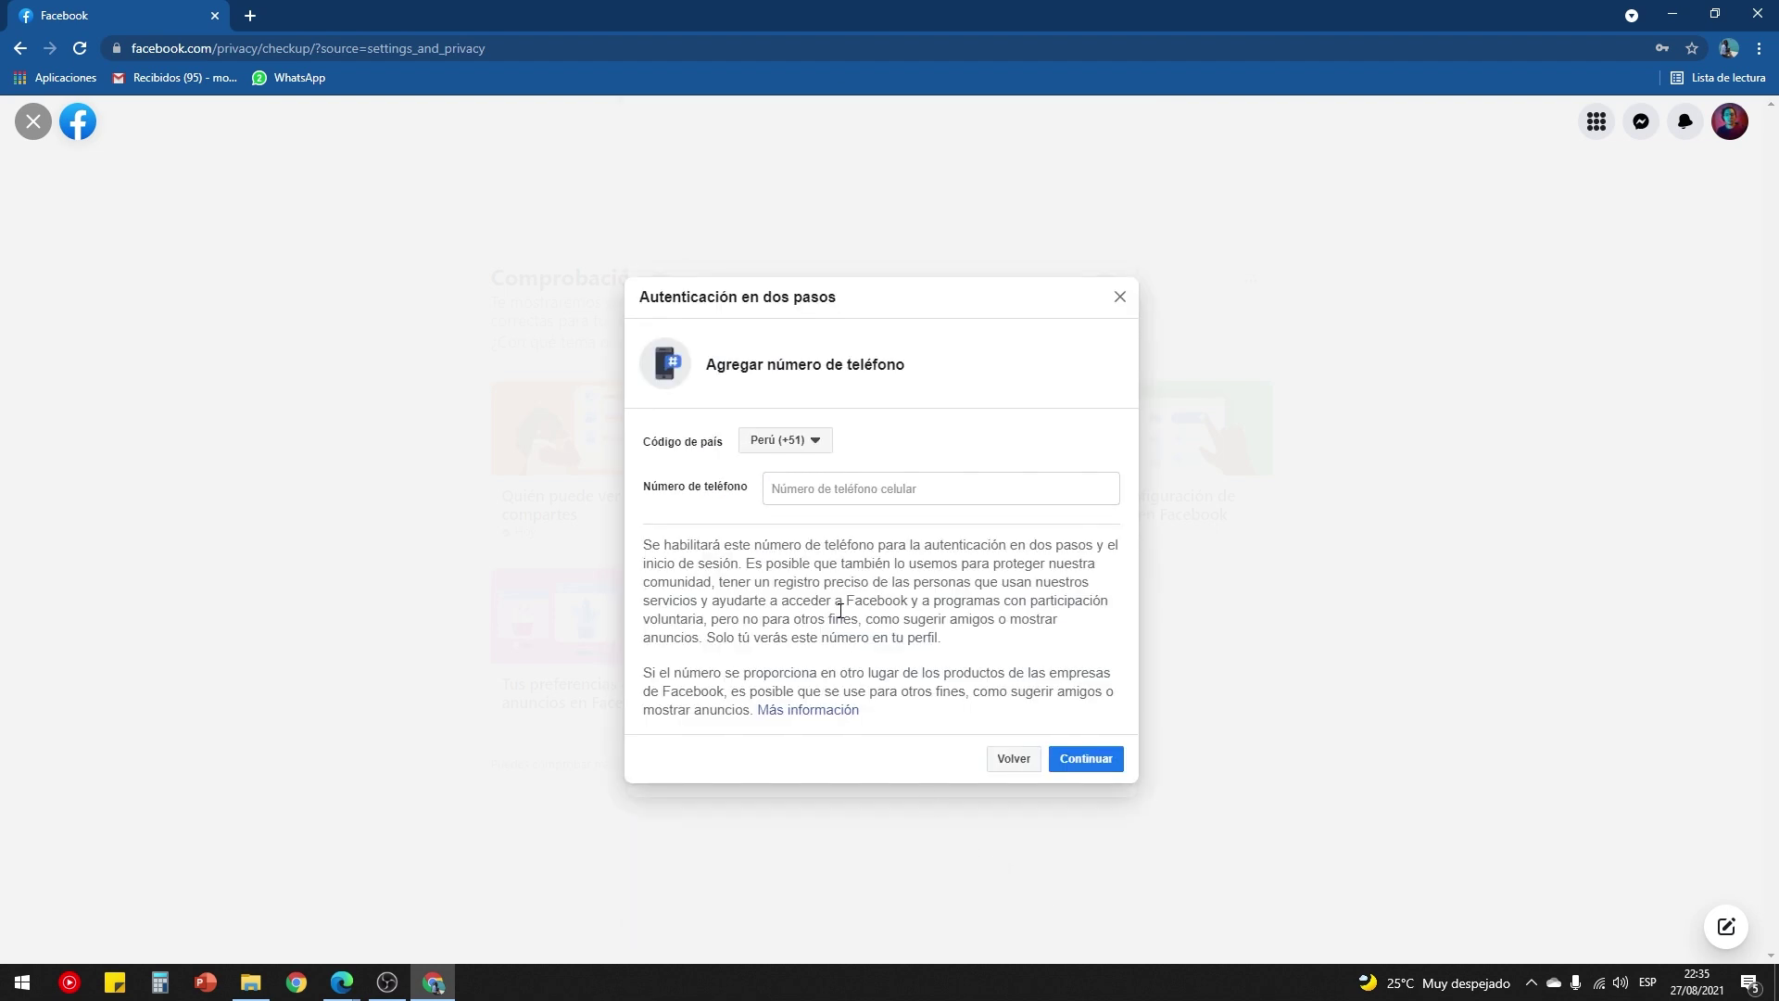
Enter the mobile phone number with the Peru (+51) code and submit it.
{"action": "left_click", "coordinate": [831, 489]}
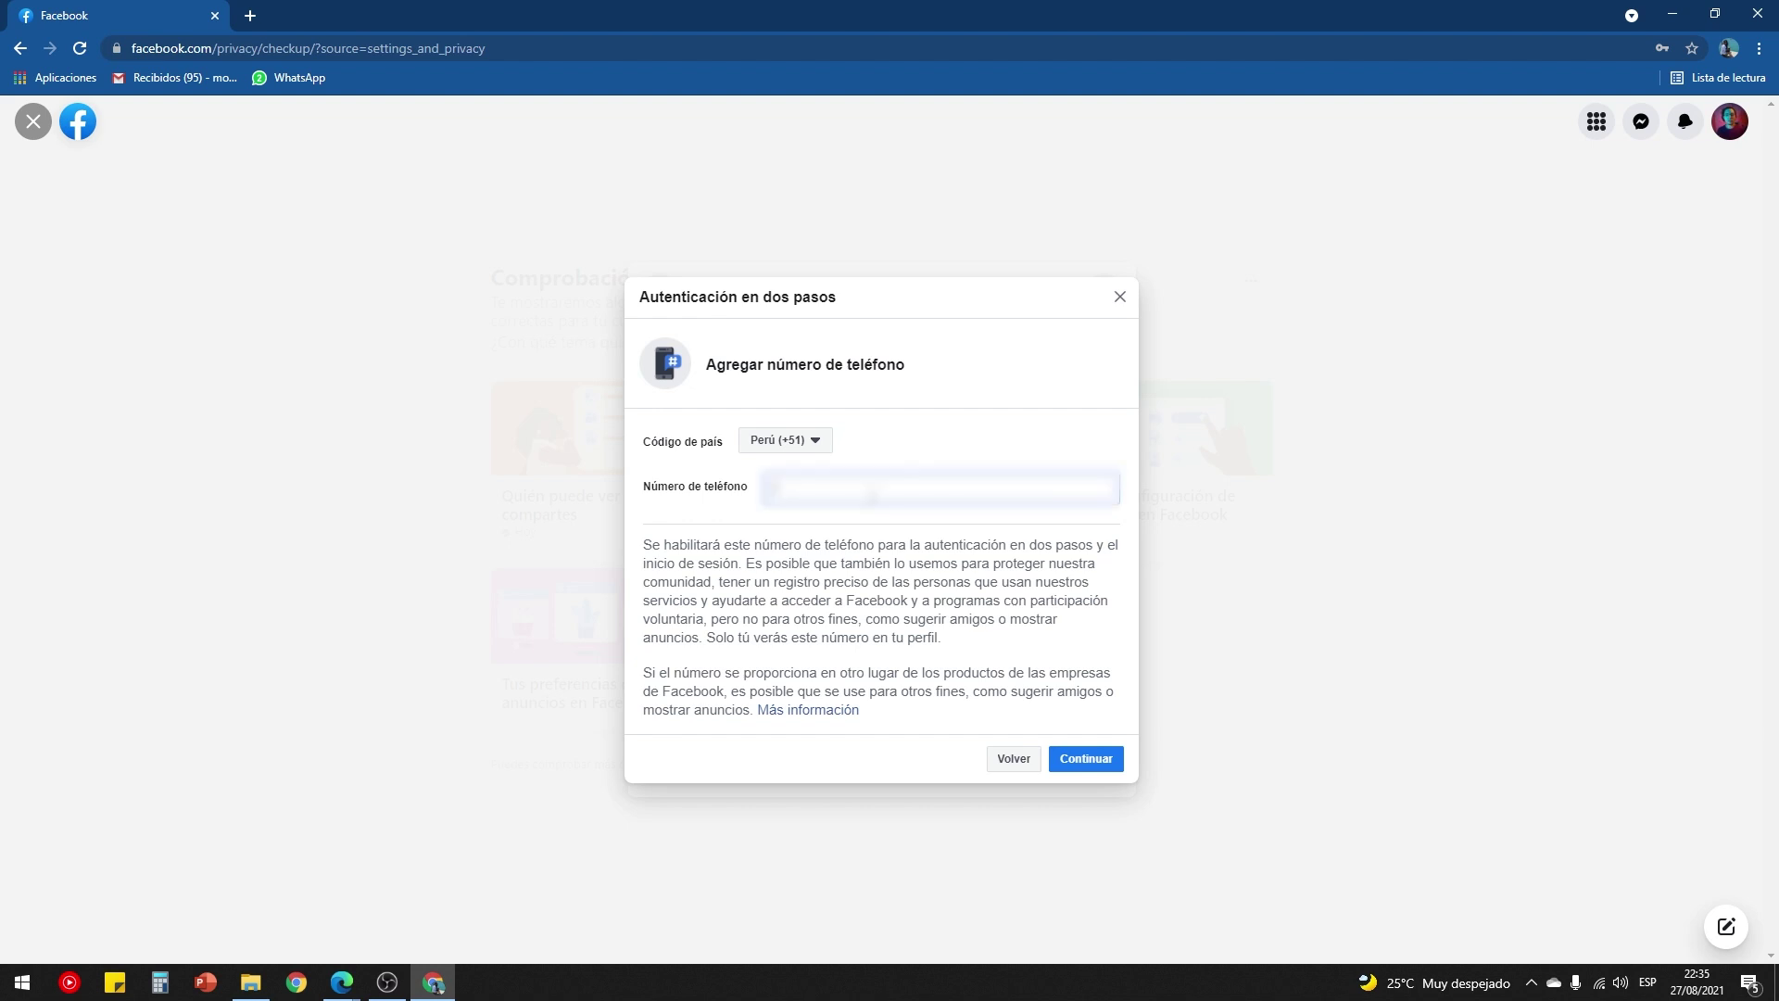
{"action": "type", "text": "98765432"}
{"action": "left_click", "coordinate": [1080, 756]}
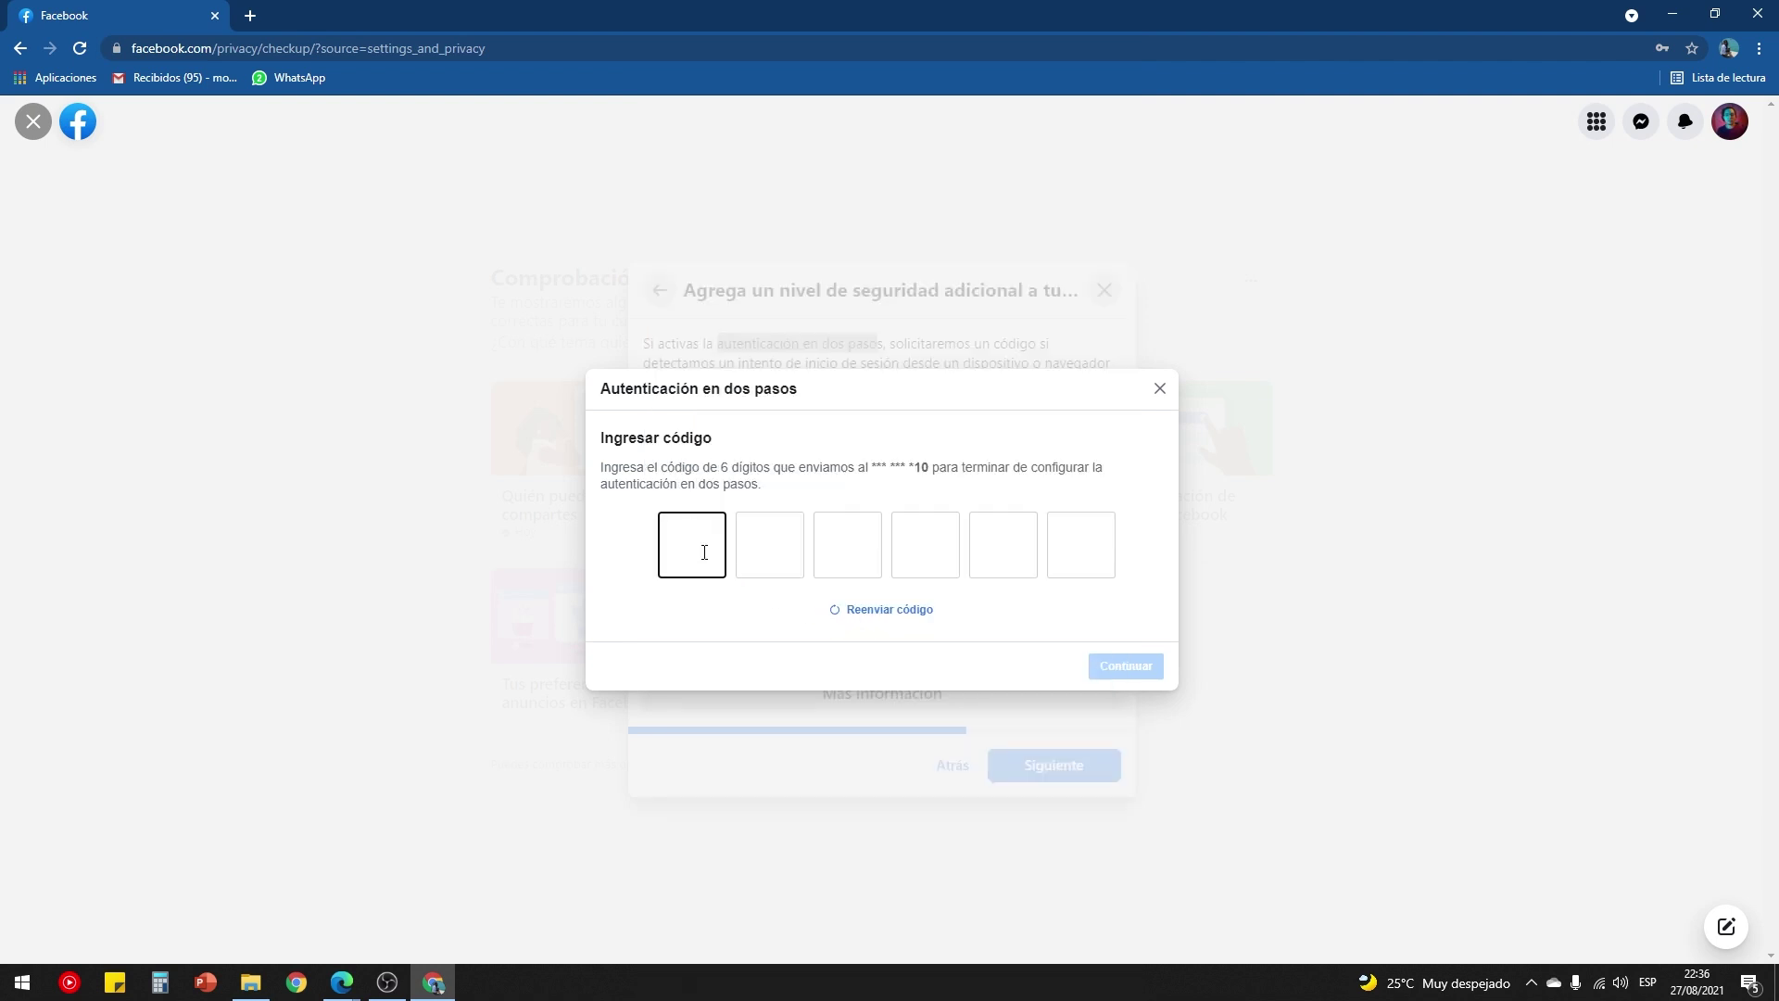
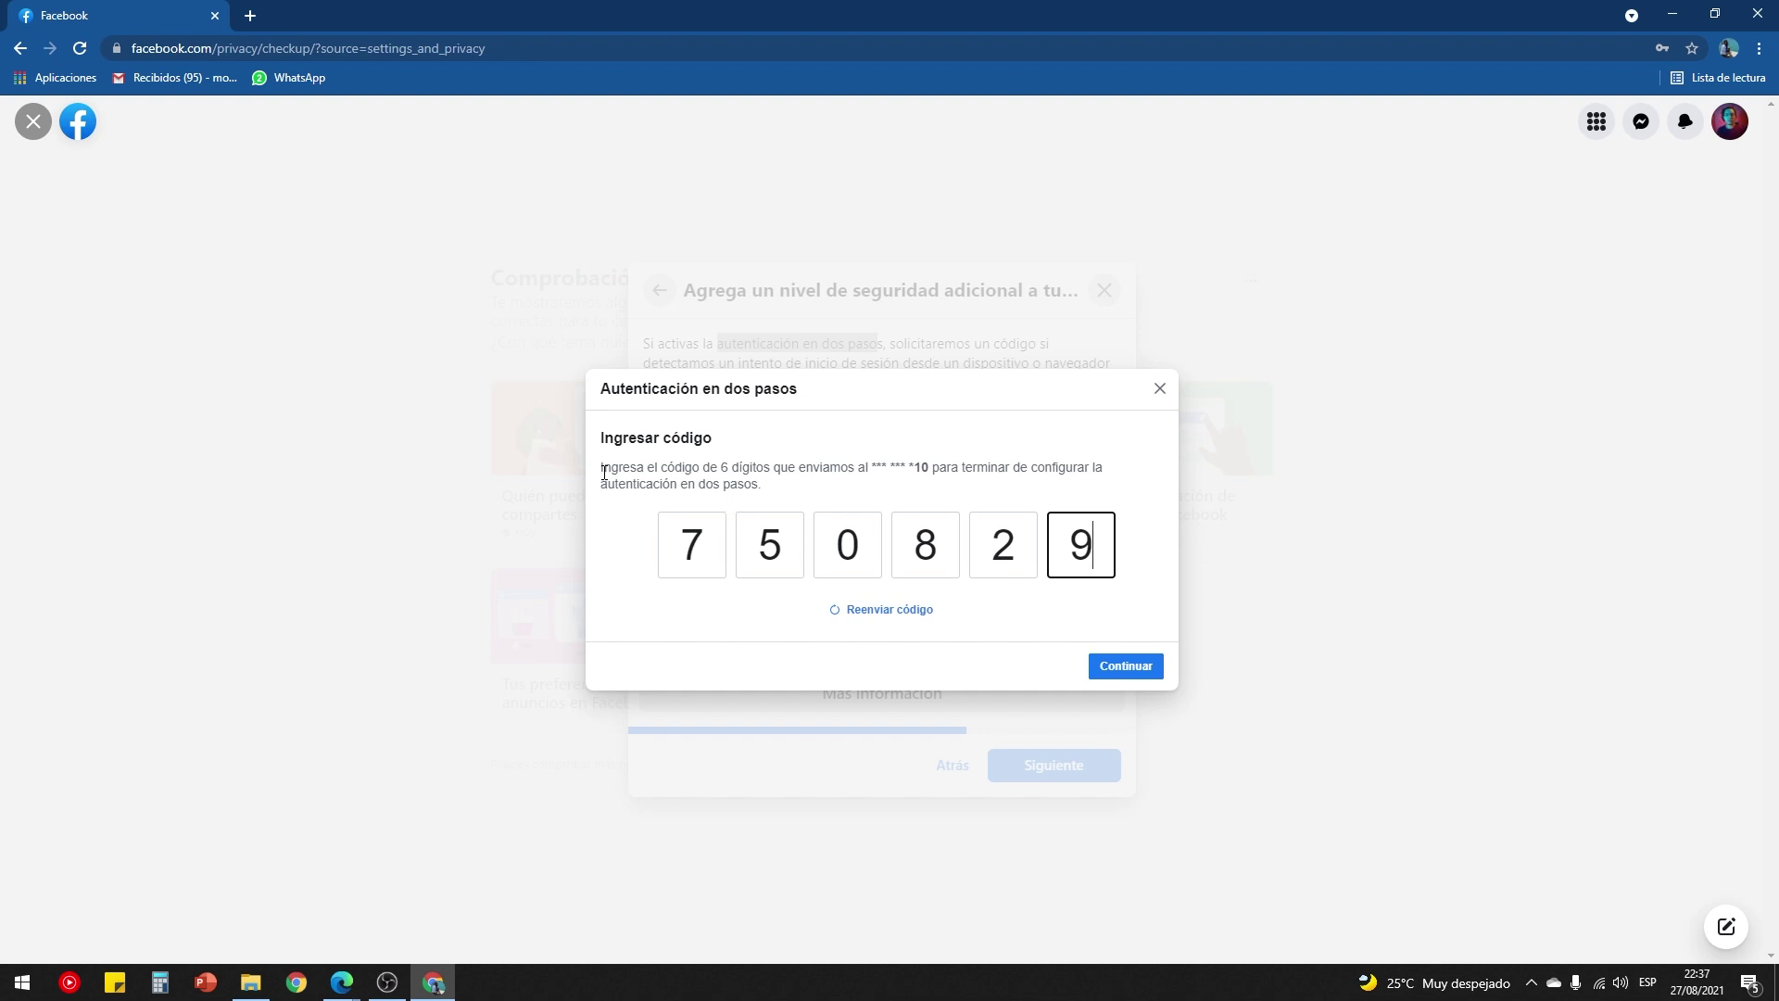
Enter the six-digit verification code received by SMS and submit it.
{"action": "left_click", "coordinate": [1125, 667]}
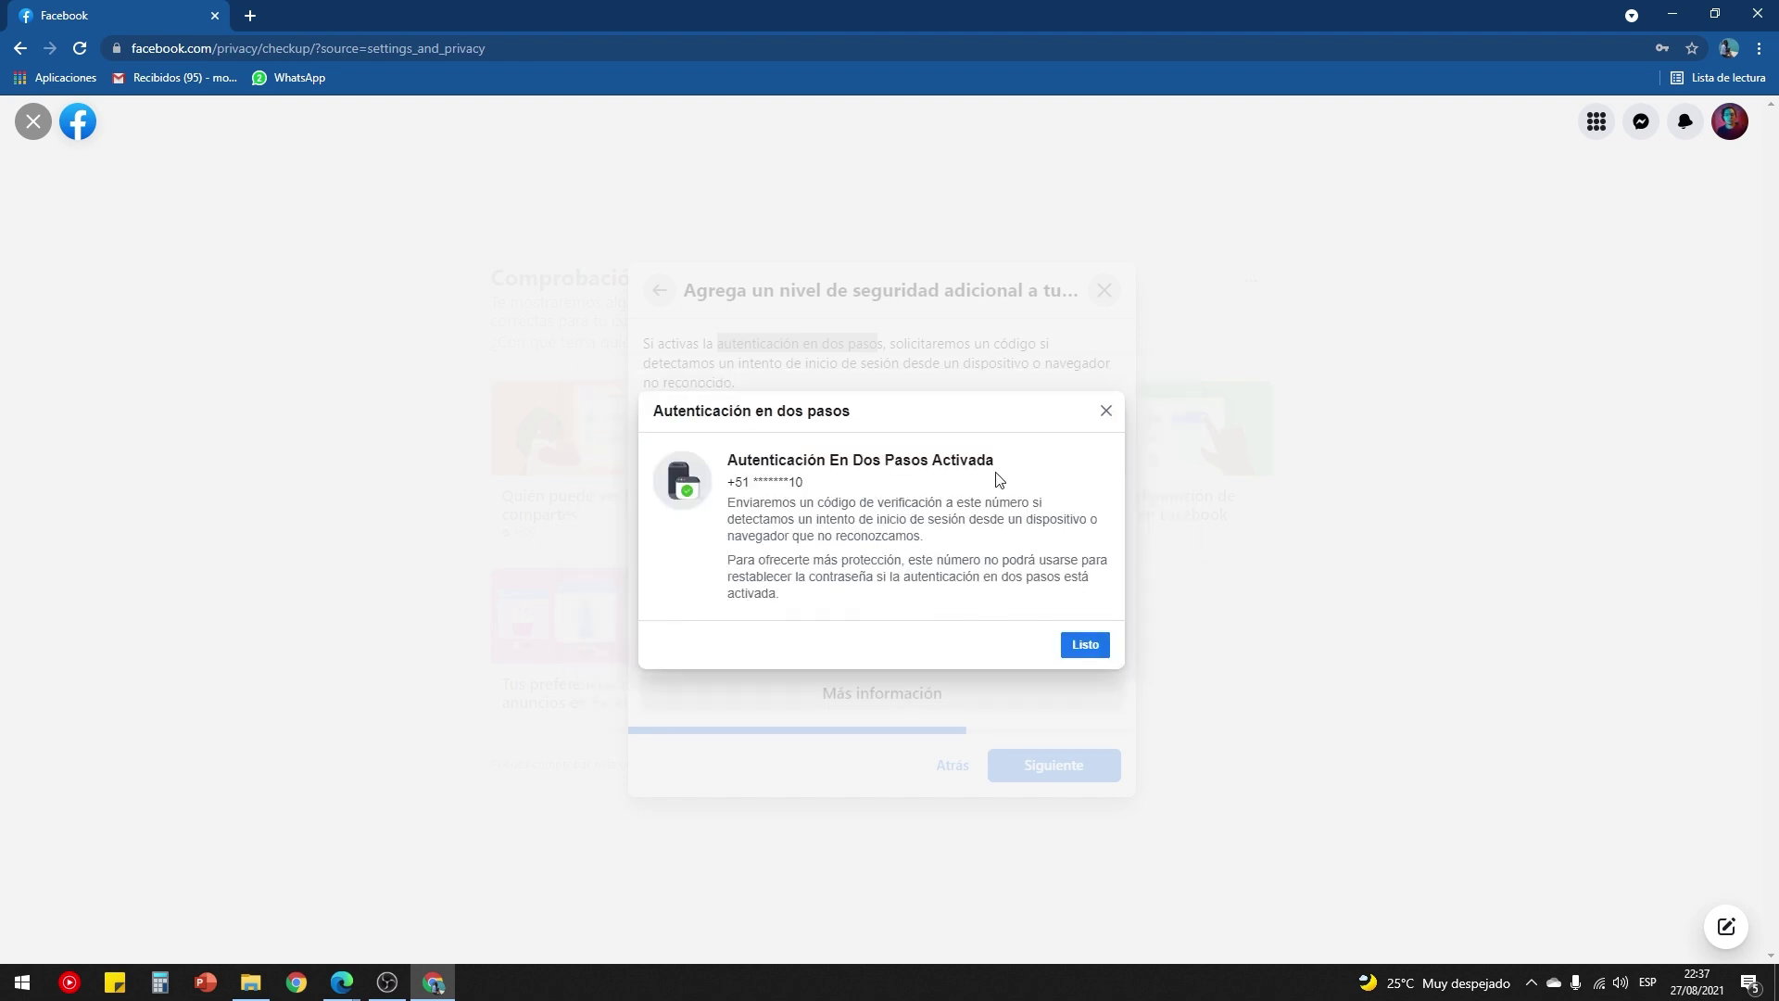
Acknowledge the activation with Listo and decline using the number for suggestions and ads with 'Ahora no'.
{"action": "left_click_drag", "start_coordinate": [1004, 463], "coordinate": [730, 460]}
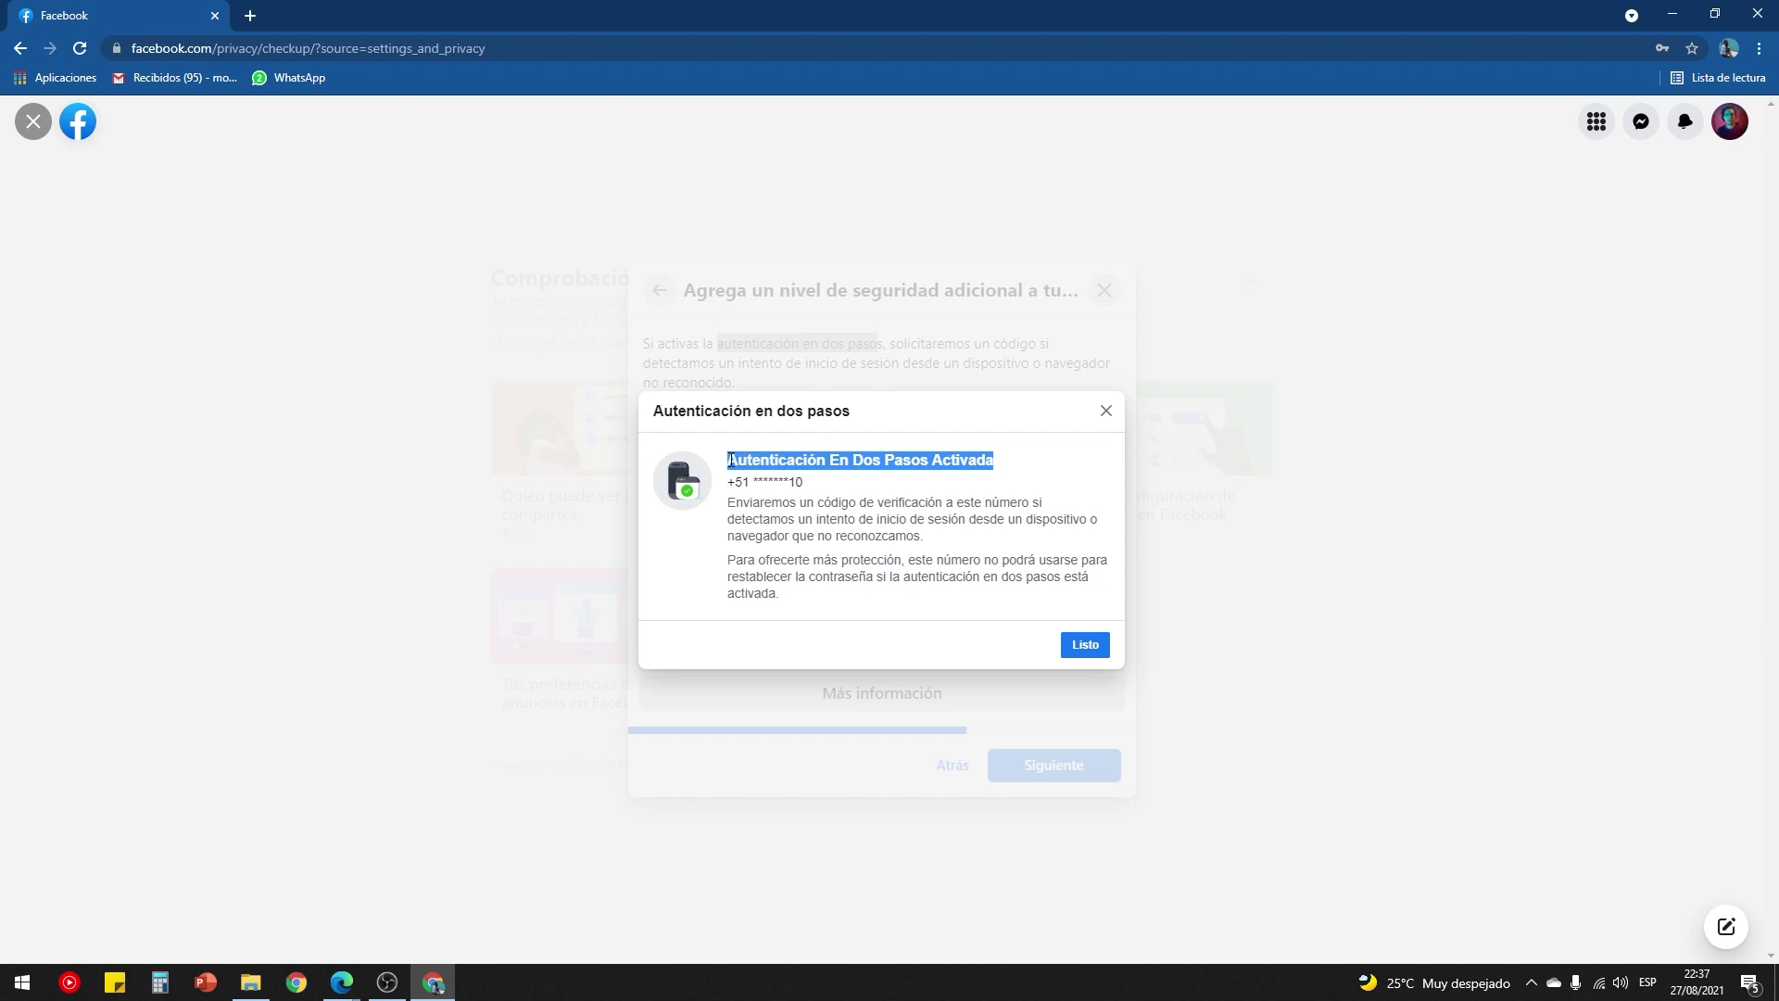
{"action": "left_click", "coordinate": [815, 491]}
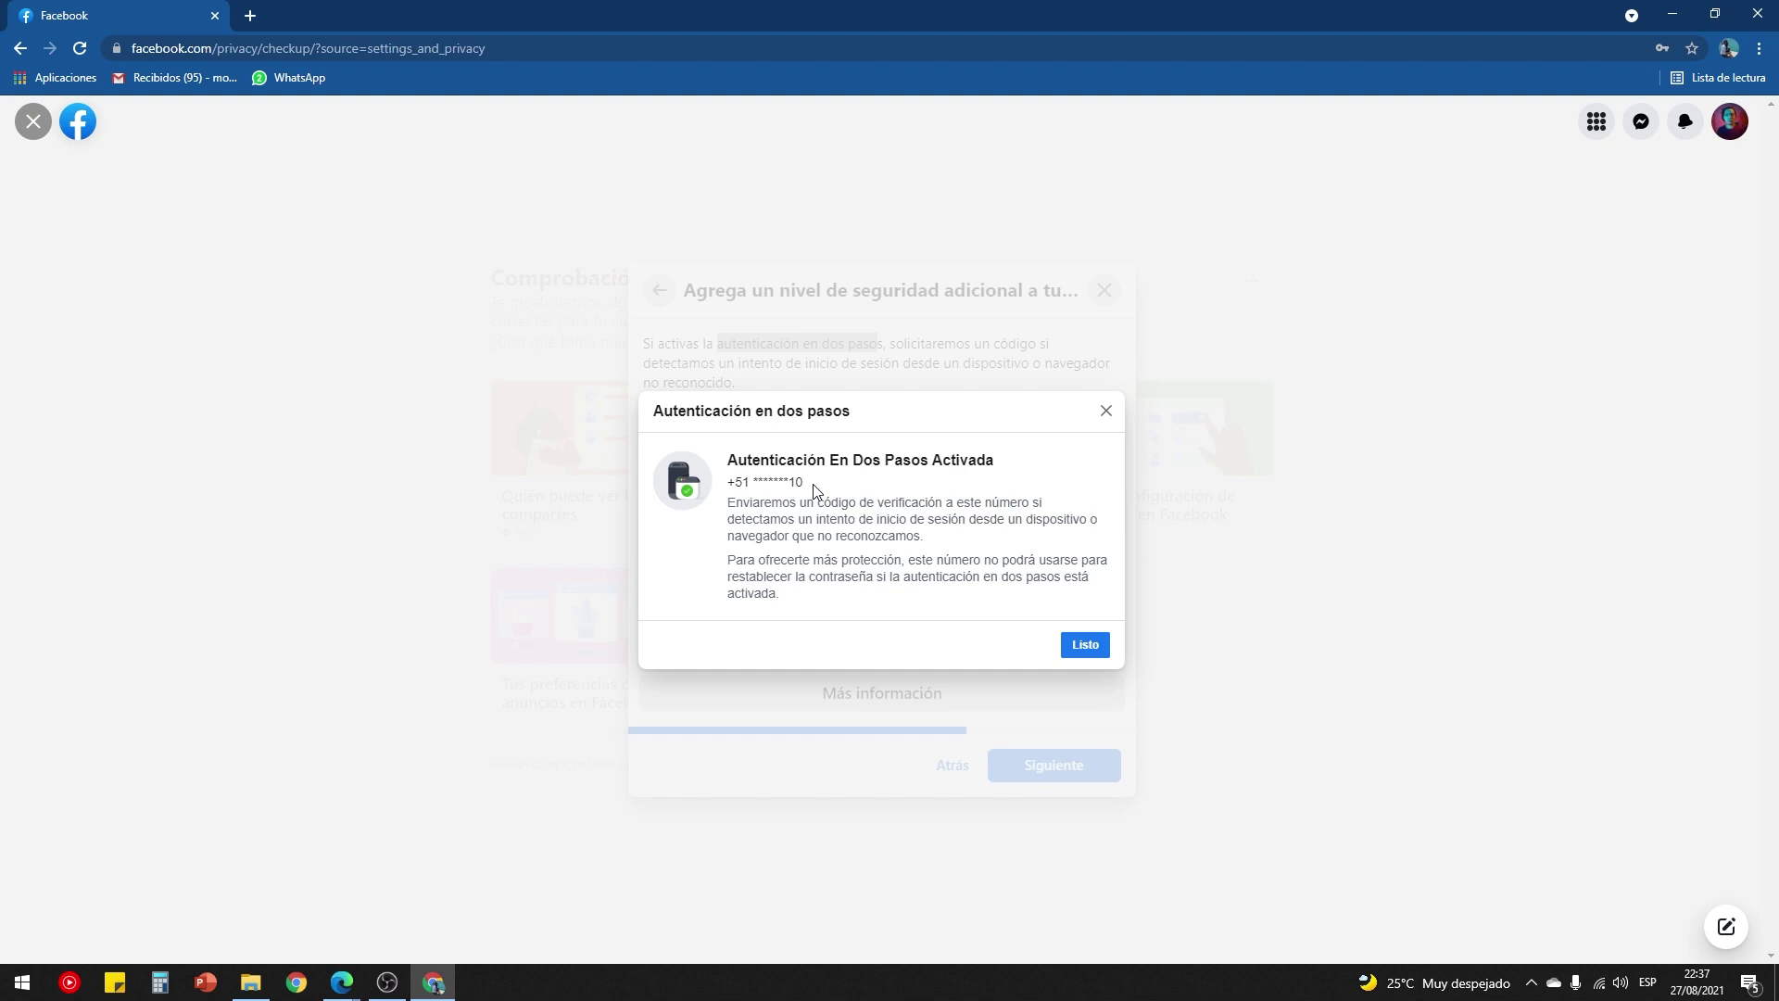
{"action": "left_click", "coordinate": [1085, 646]}
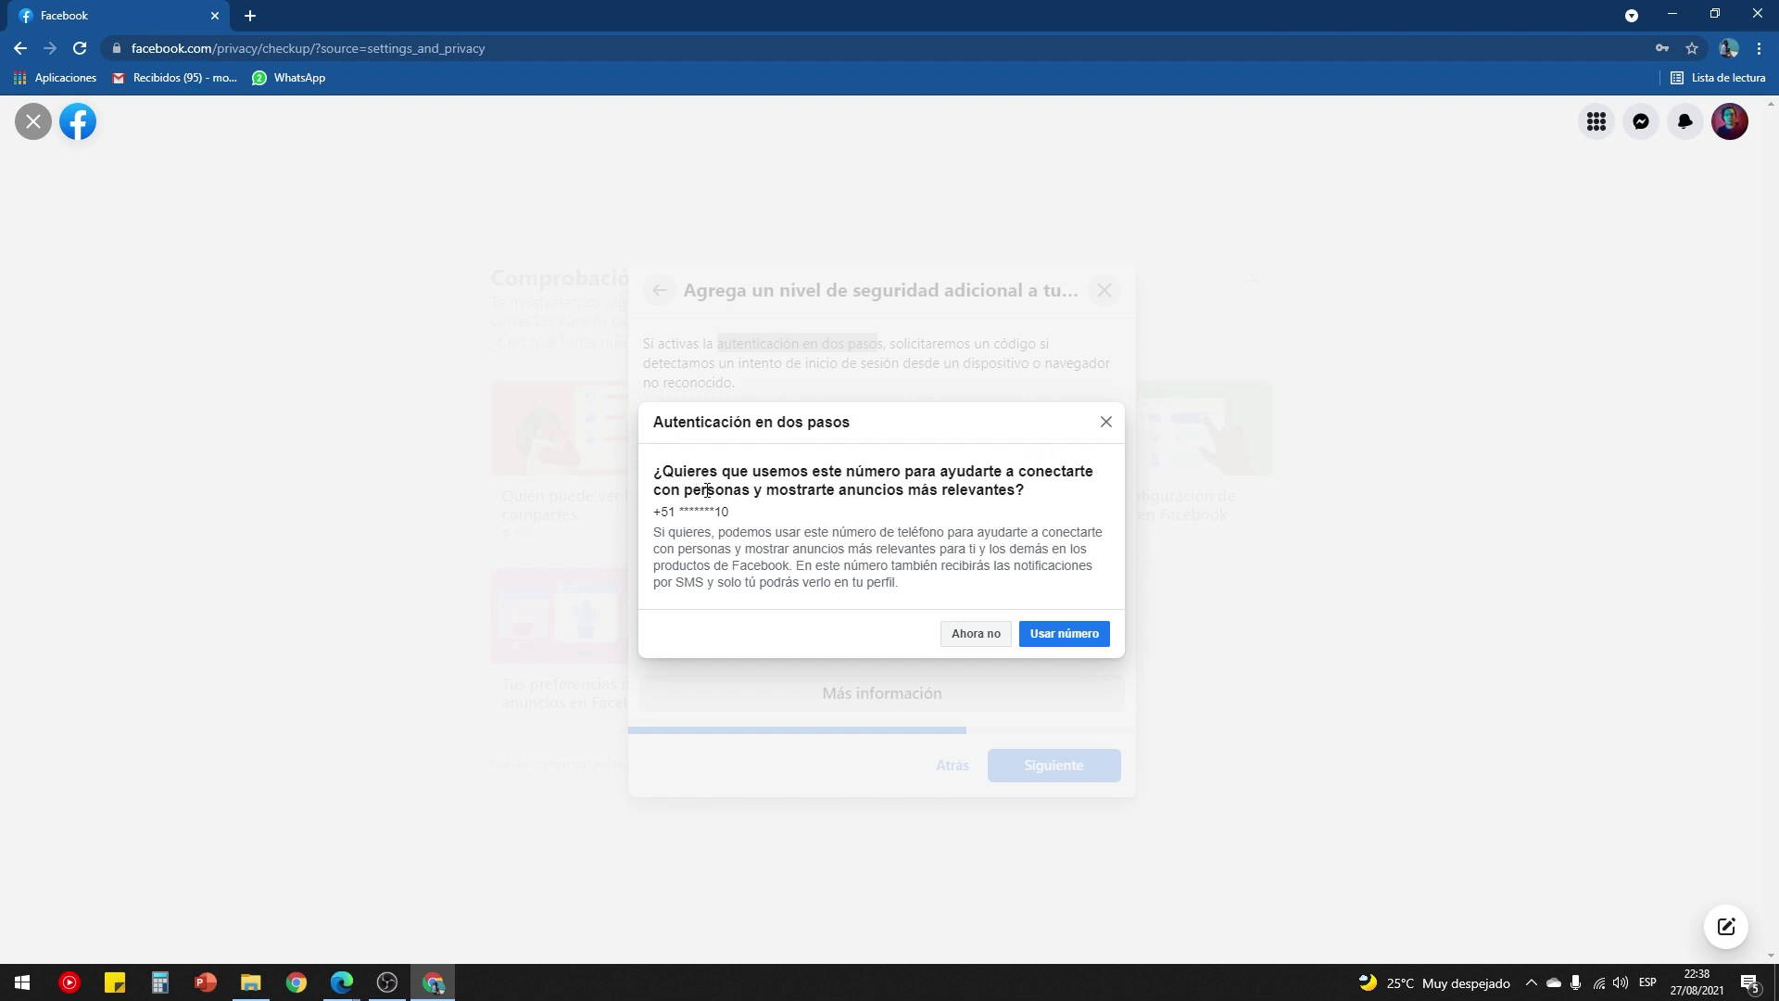
{"action": "left_click_drag", "start_coordinate": [843, 492], "coordinate": [943, 493]}
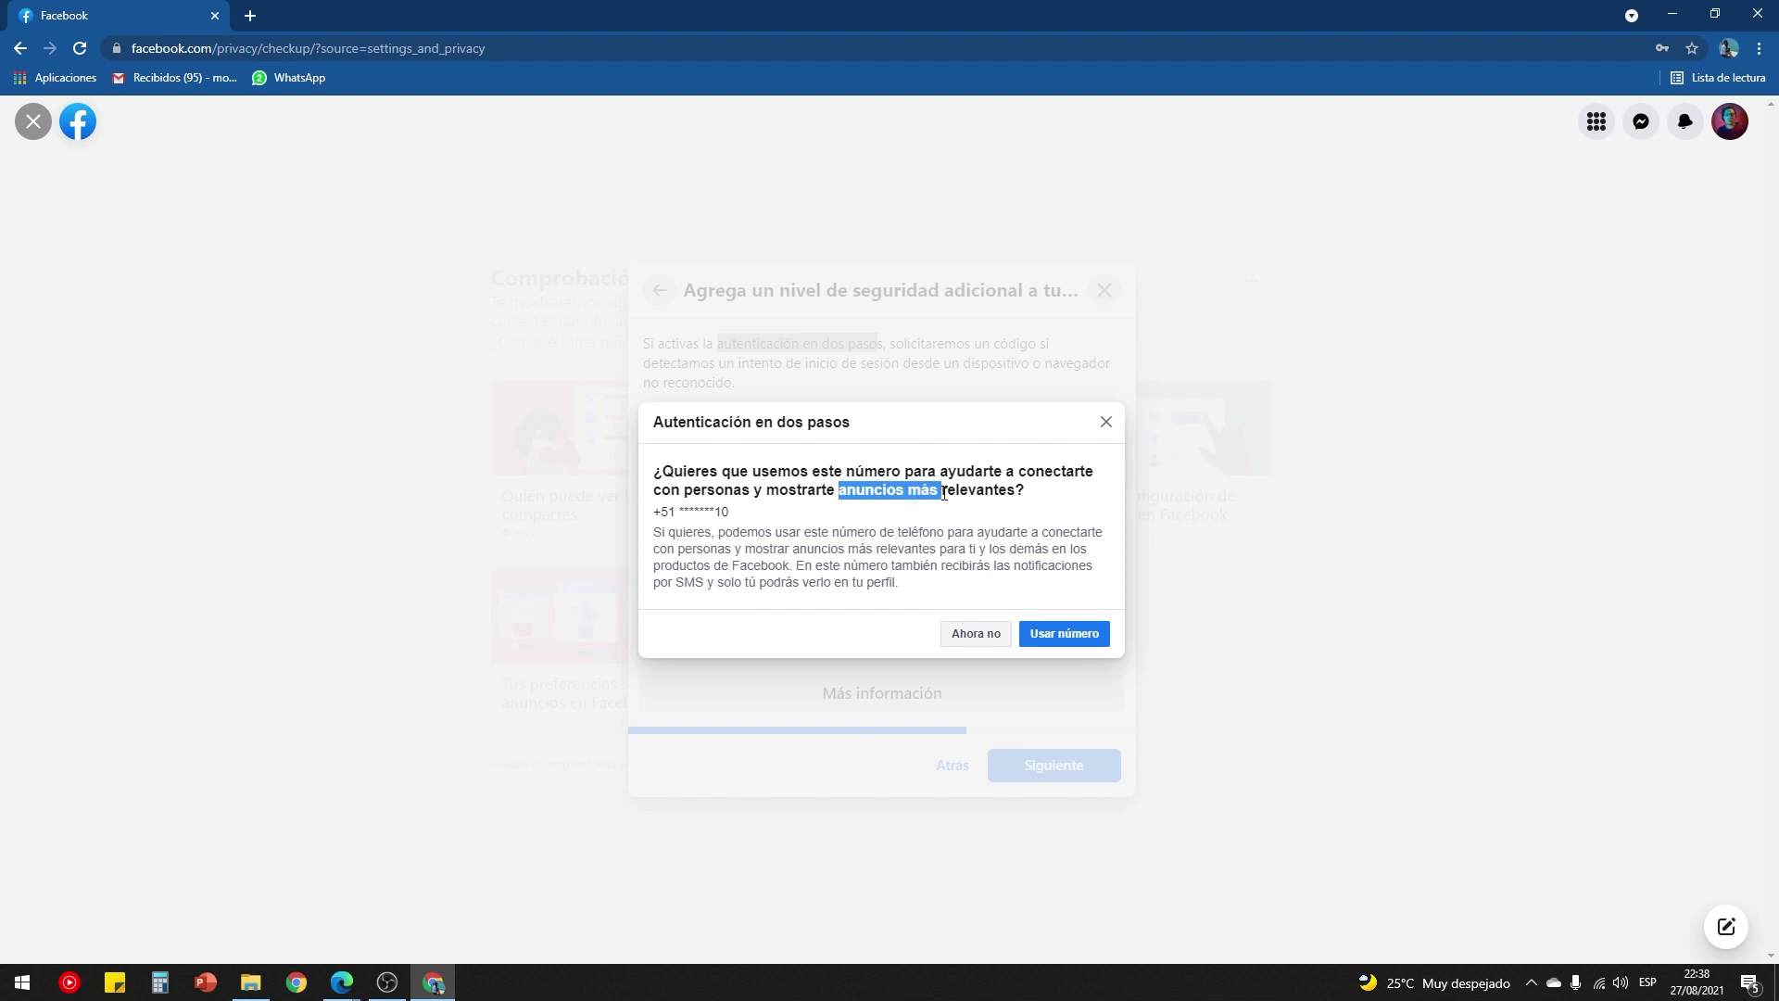
{"action": "left_click", "coordinate": [954, 638]}
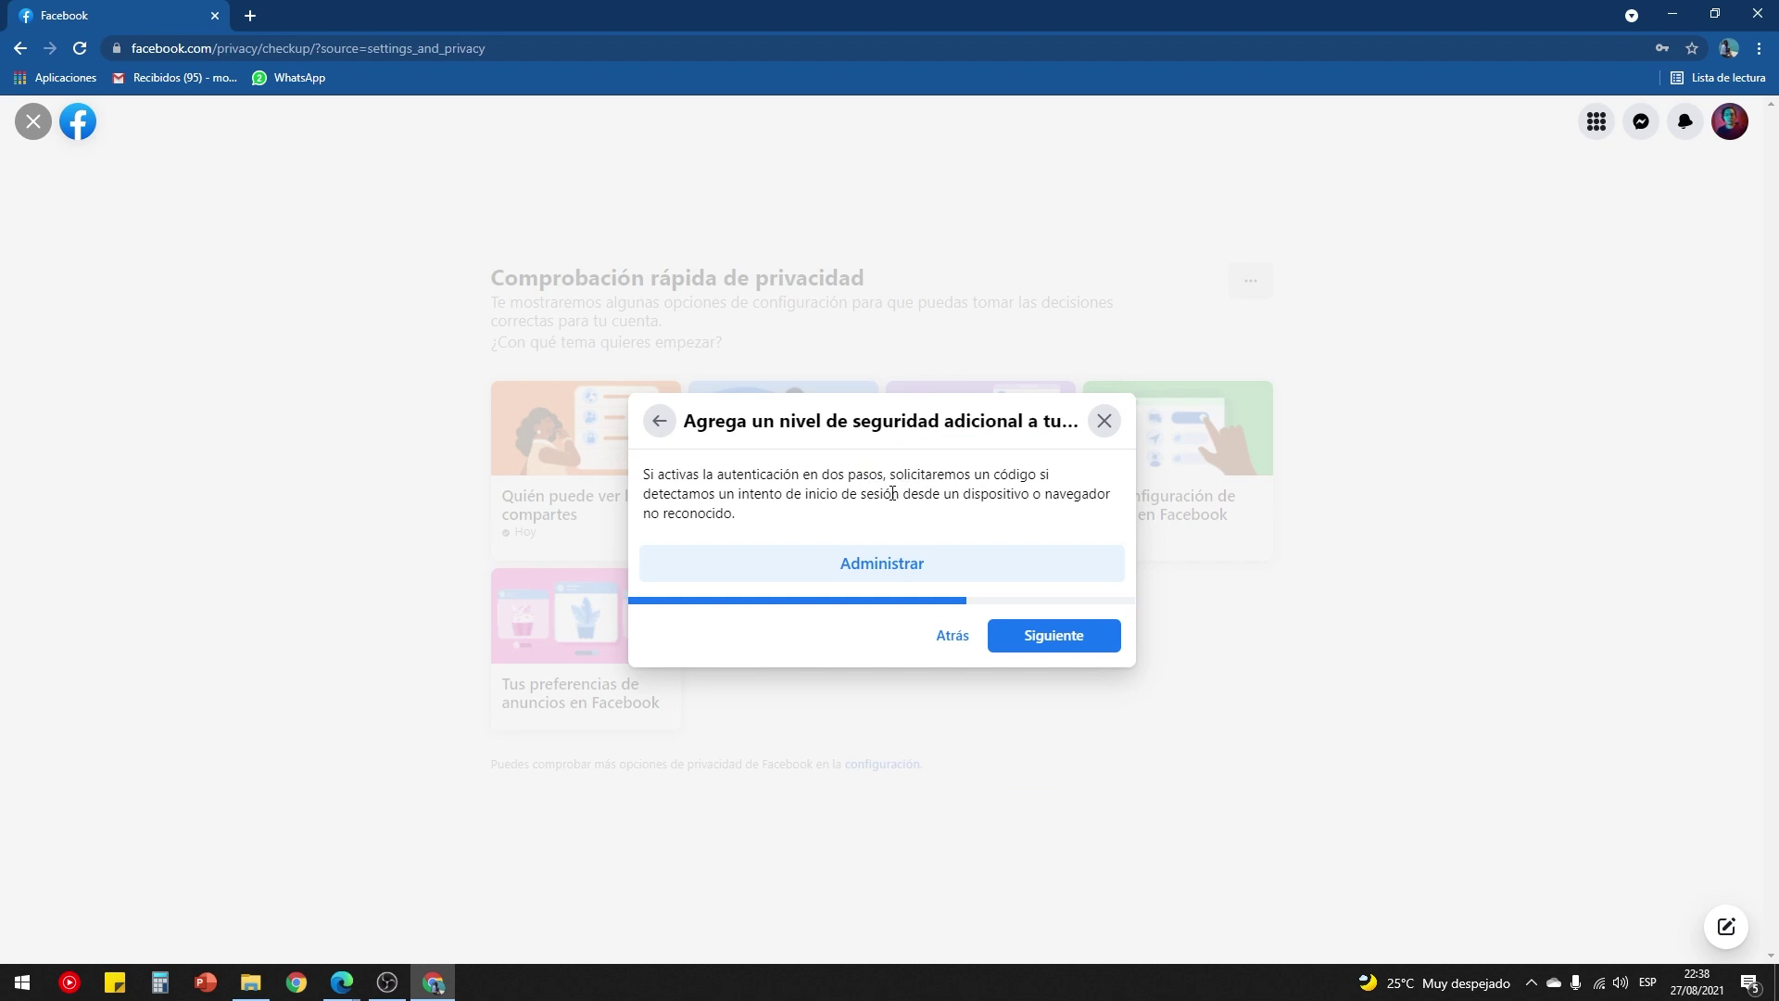
Turn on all login alerts with 'Activar todas', finish the review, and return to the checkup topics.
{"action": "left_click", "coordinate": [1056, 638]}
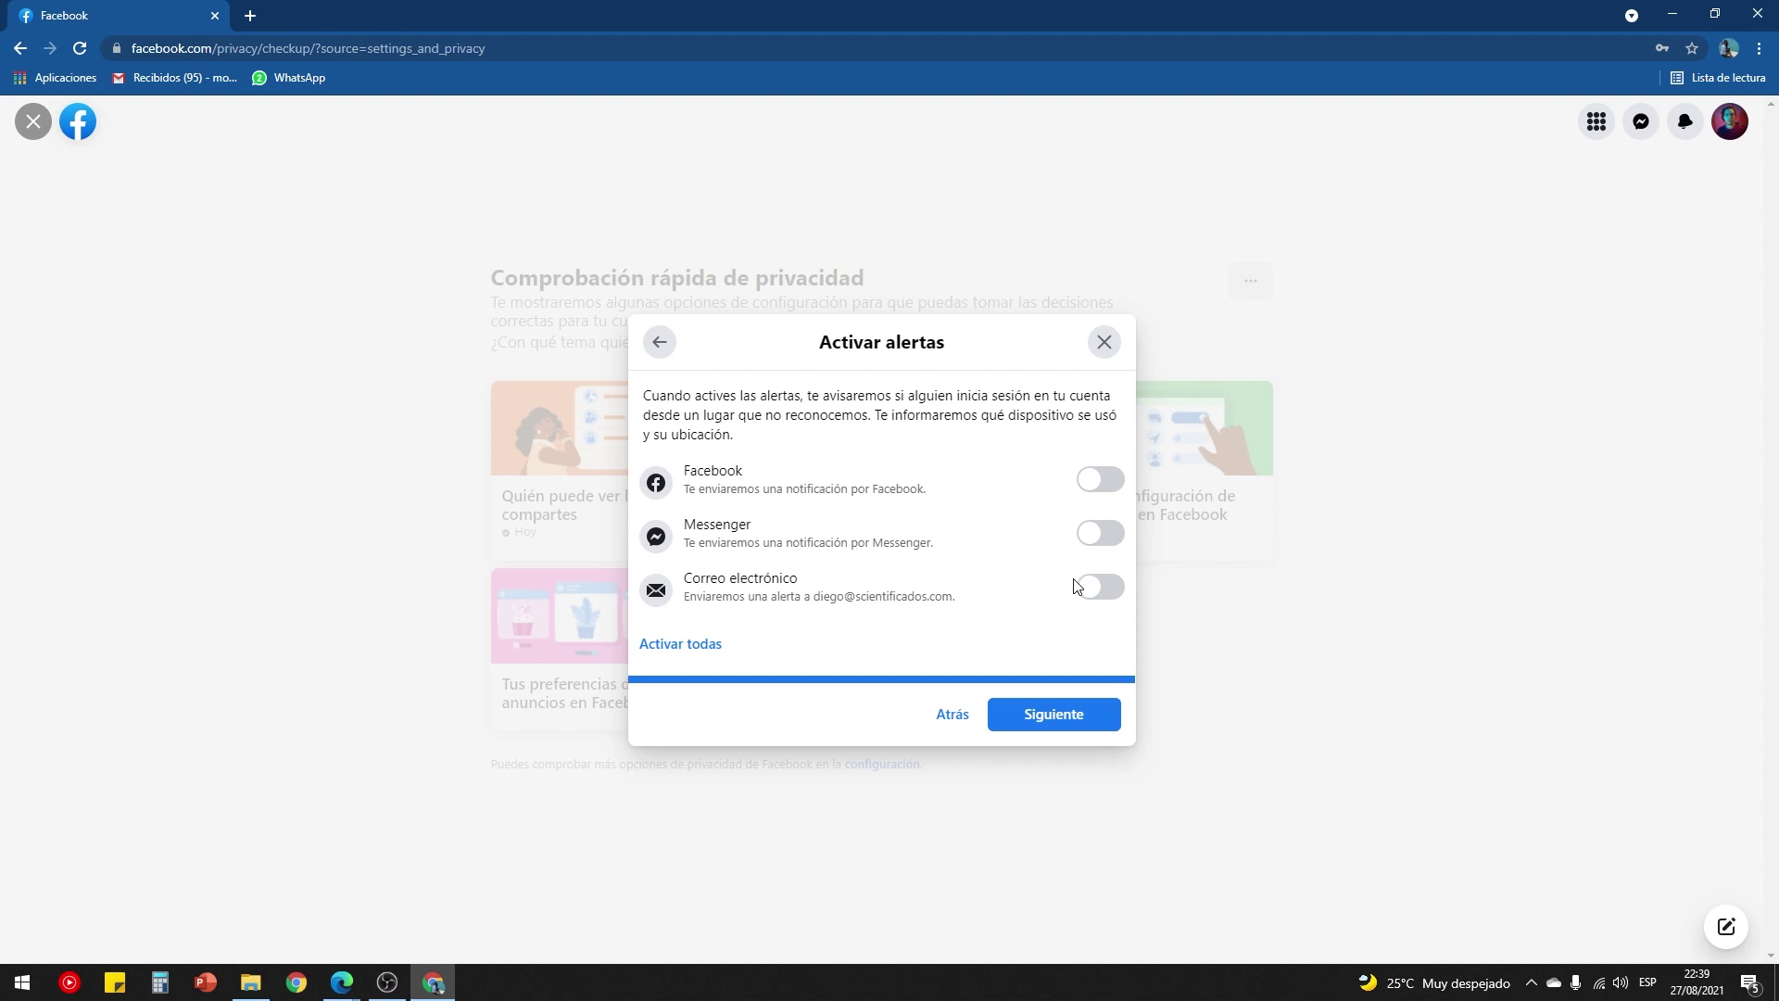
{"action": "left_click", "coordinate": [682, 649]}
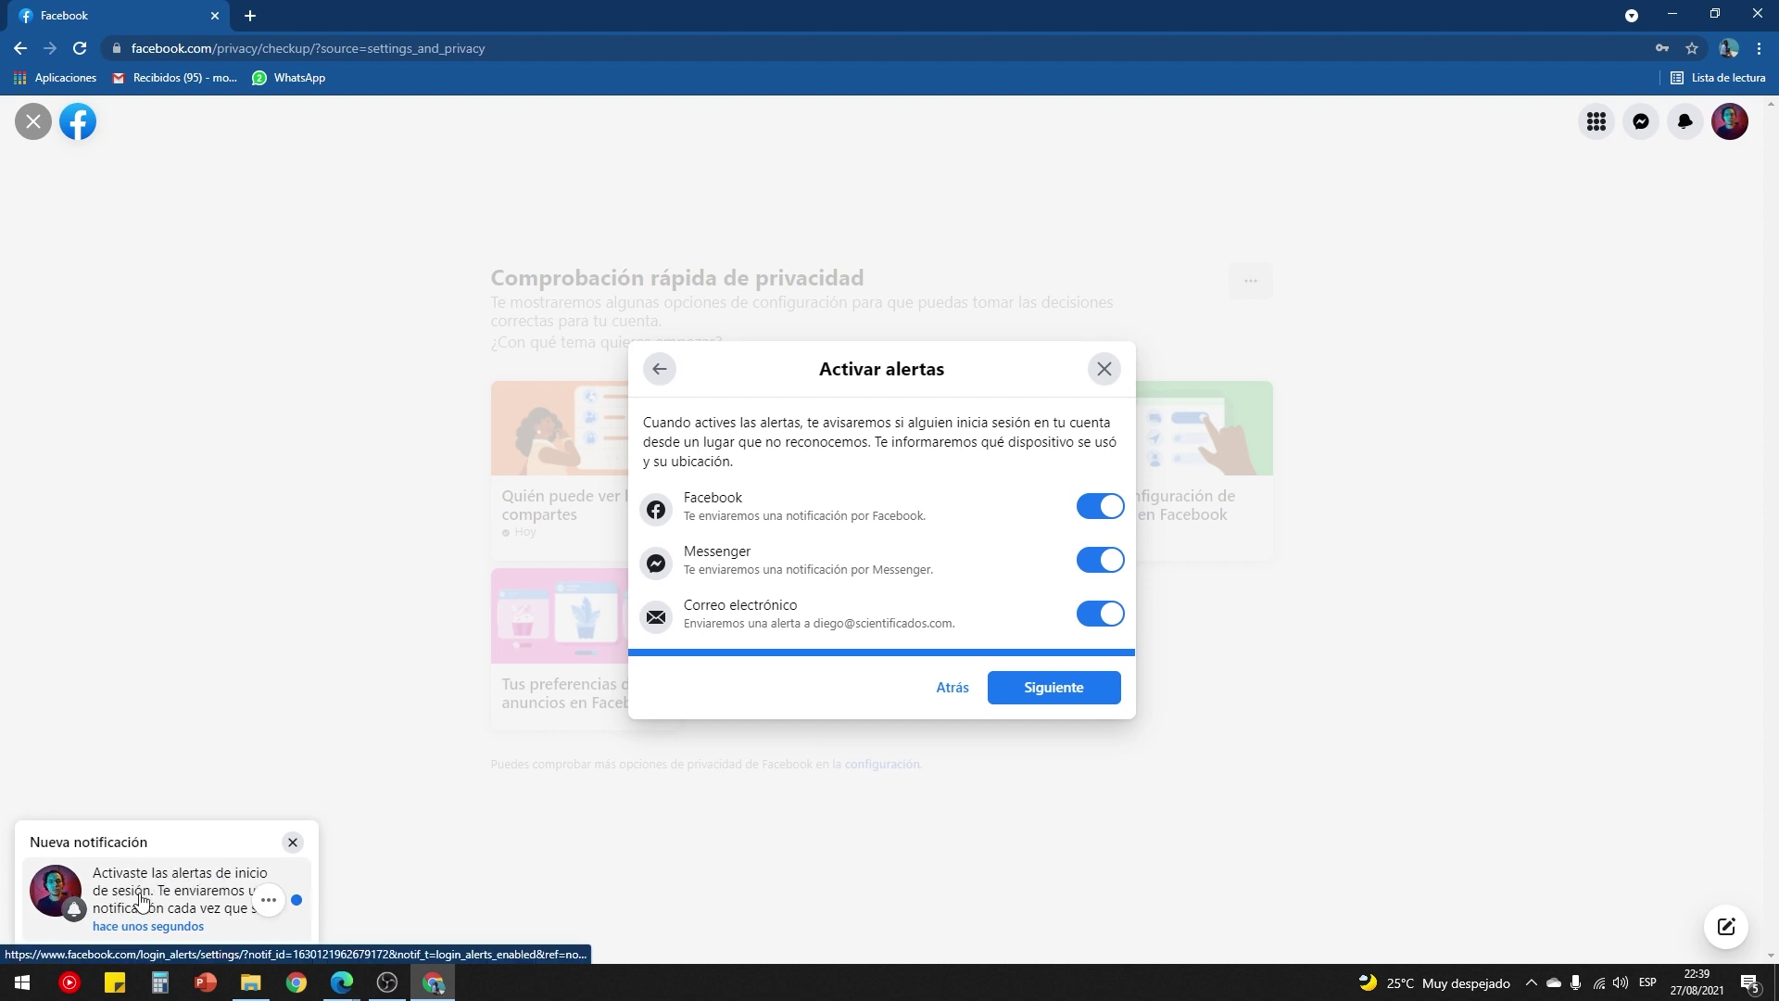
{"action": "left_click", "coordinate": [1043, 688]}
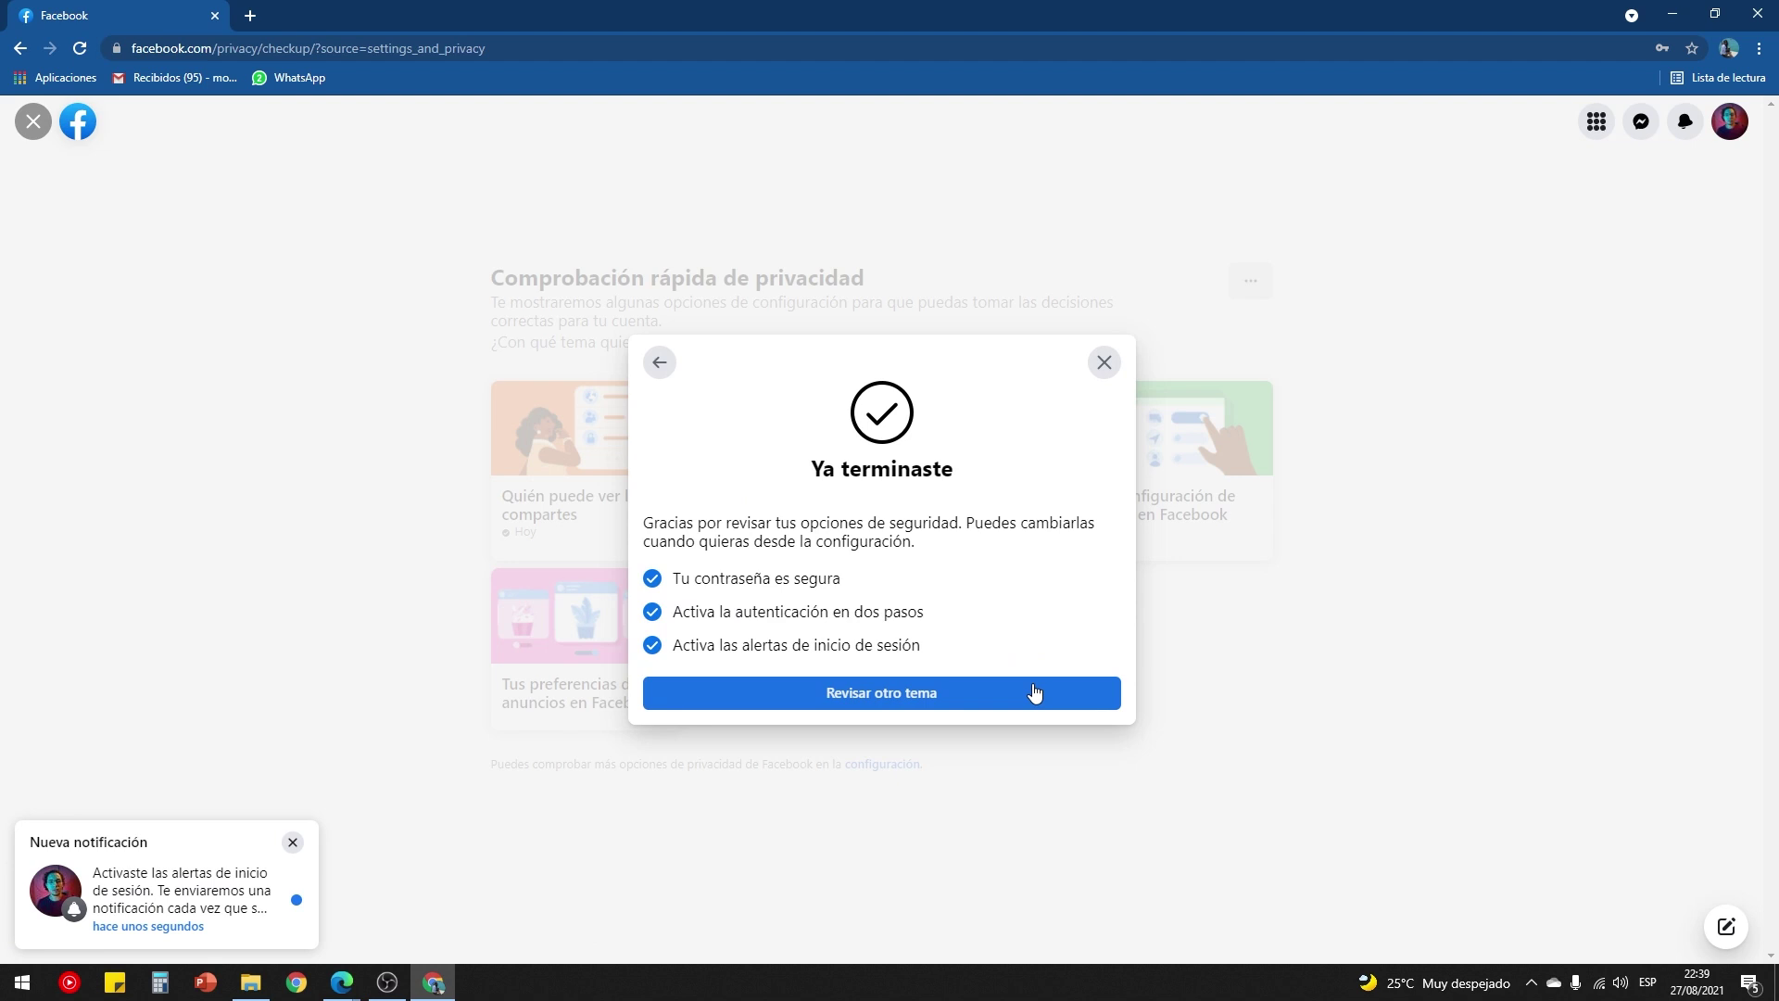
{"action": "left_click", "coordinate": [914, 699]}
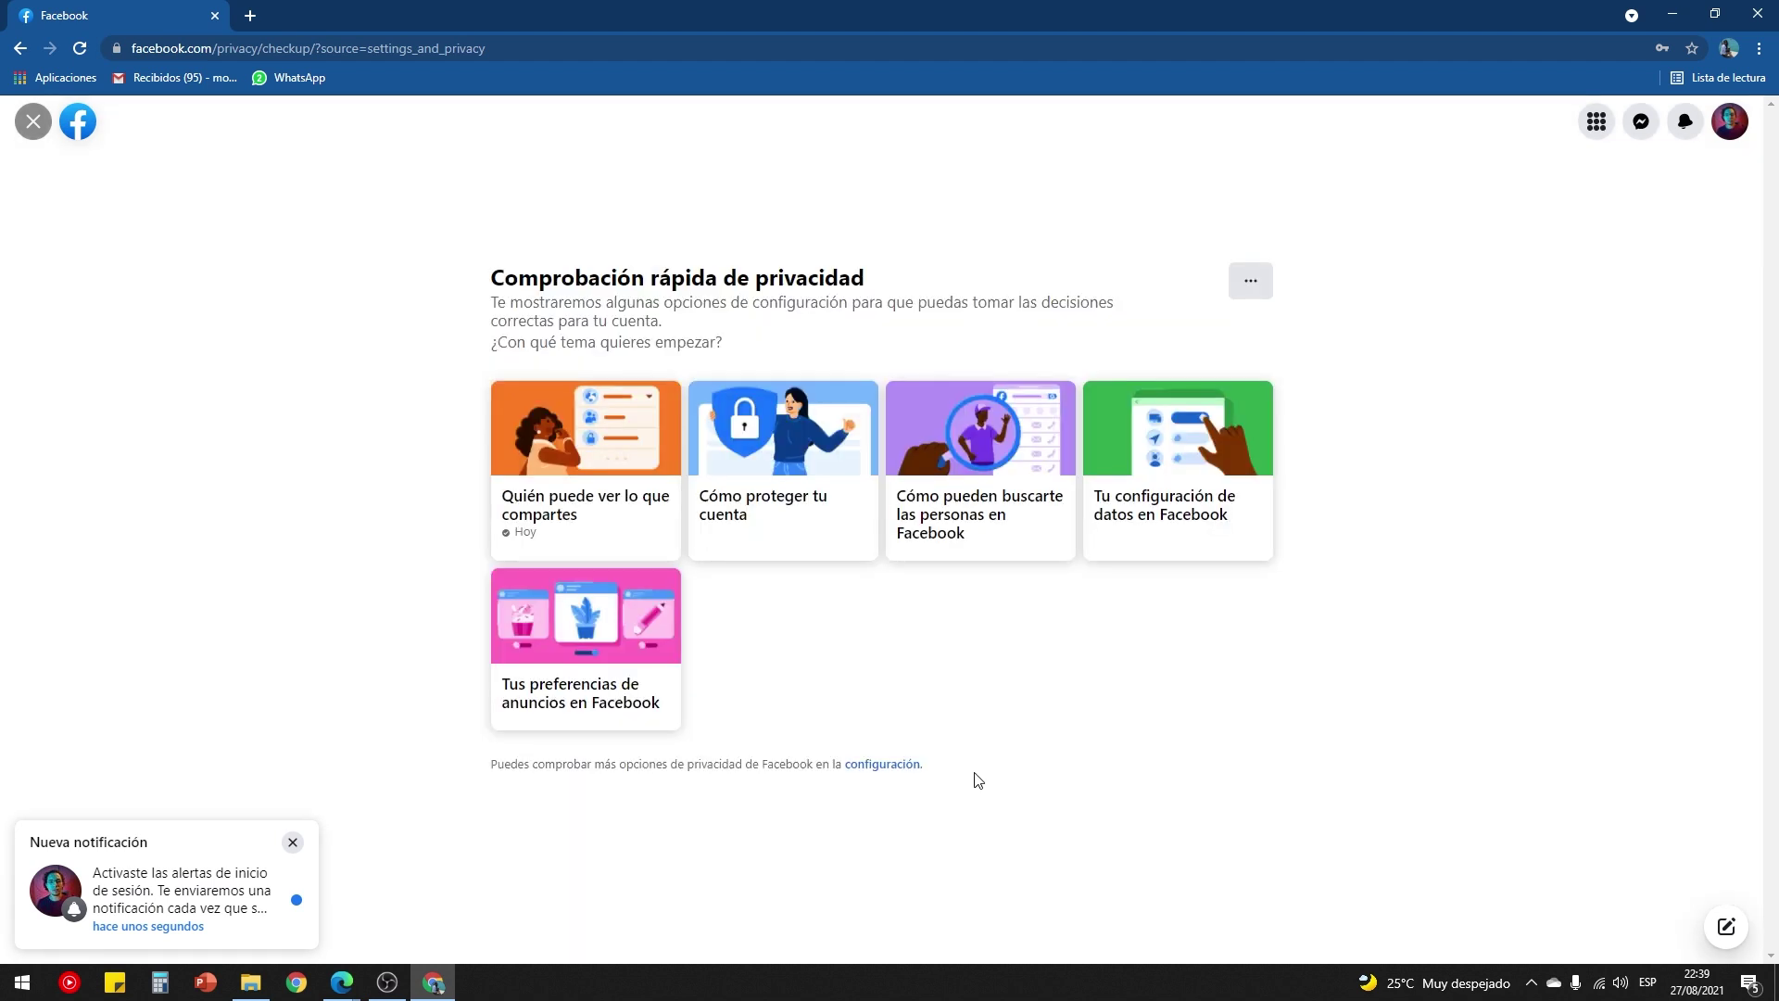